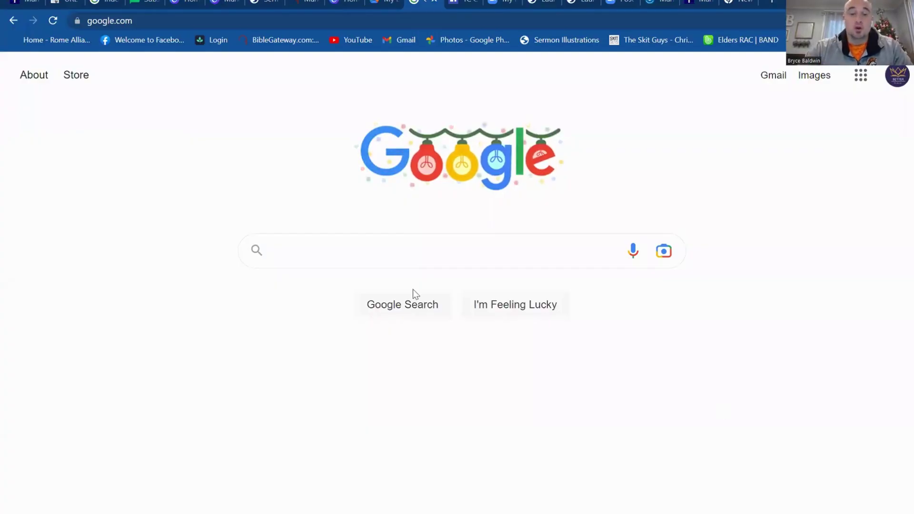
Search Google for 'google sites' and go to the Google Sites start page.
left_click(359, 240)
type("go")
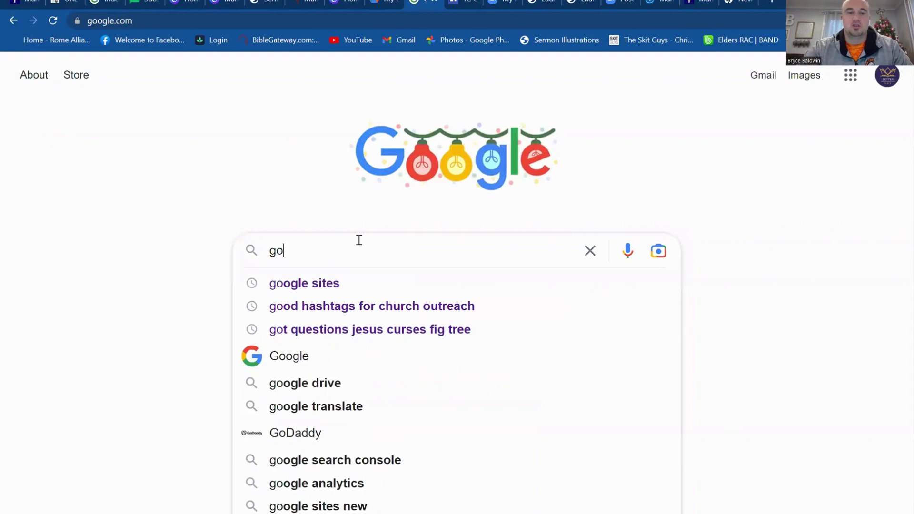
left_click(320, 283)
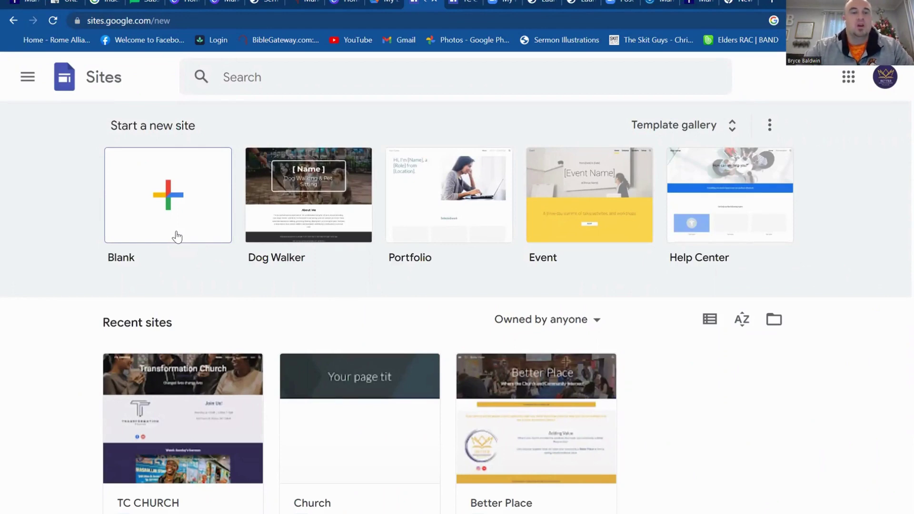
Create a new blank site and select its 'Your page title' header box.
left_click(183, 207)
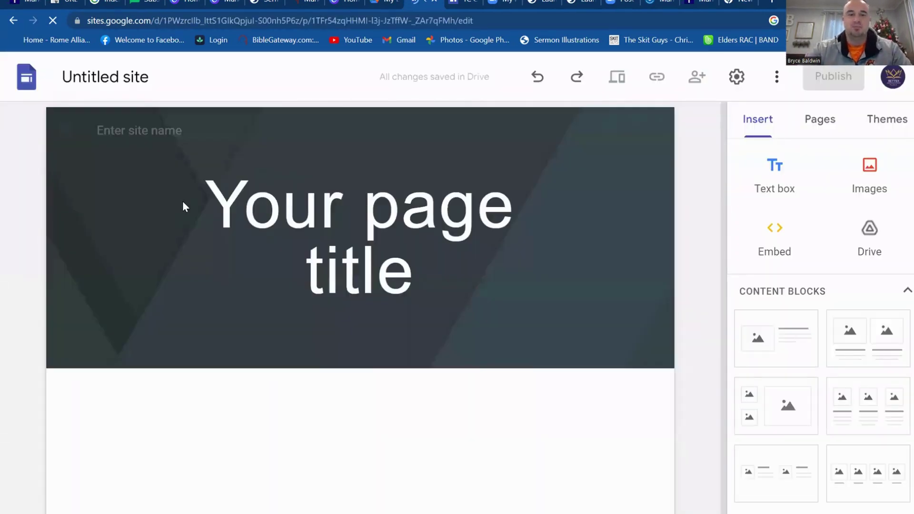
left_click(184, 207)
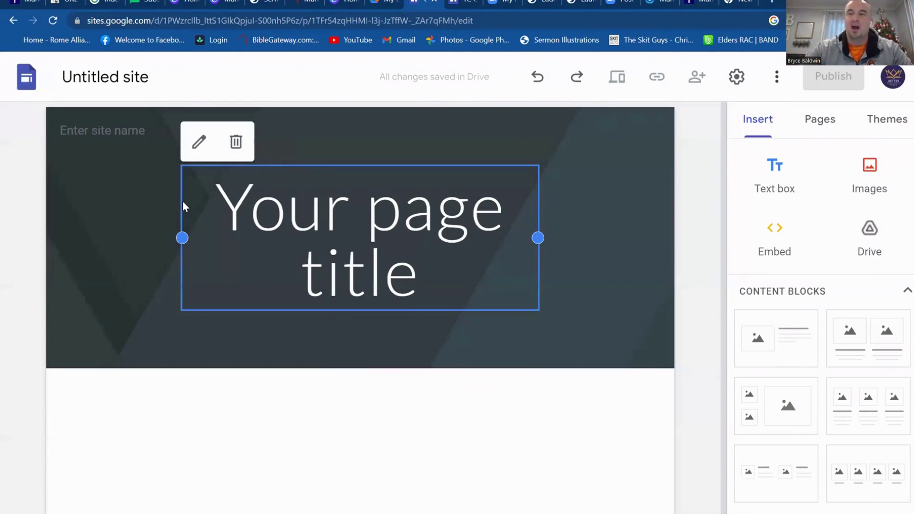
scroll(805, 307, "down", 3)
scroll(804, 306, "down", 8)
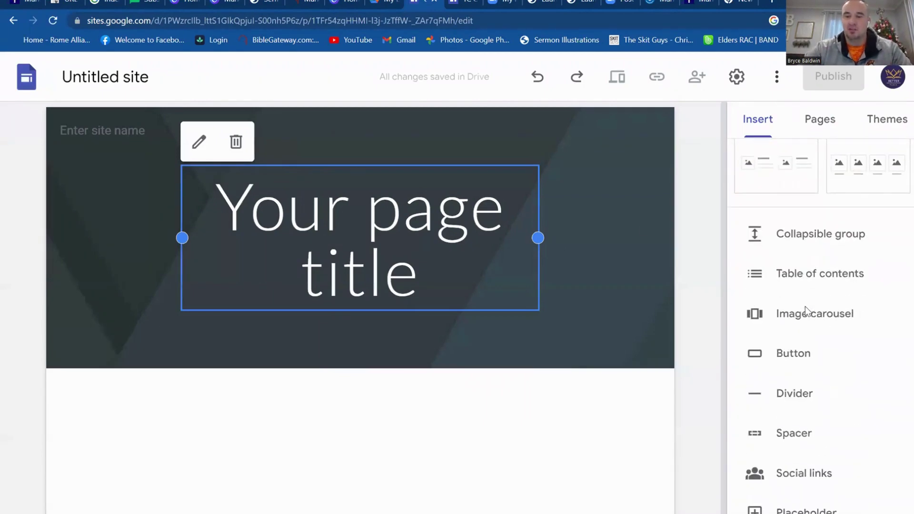
scroll(805, 311, "up", 10)
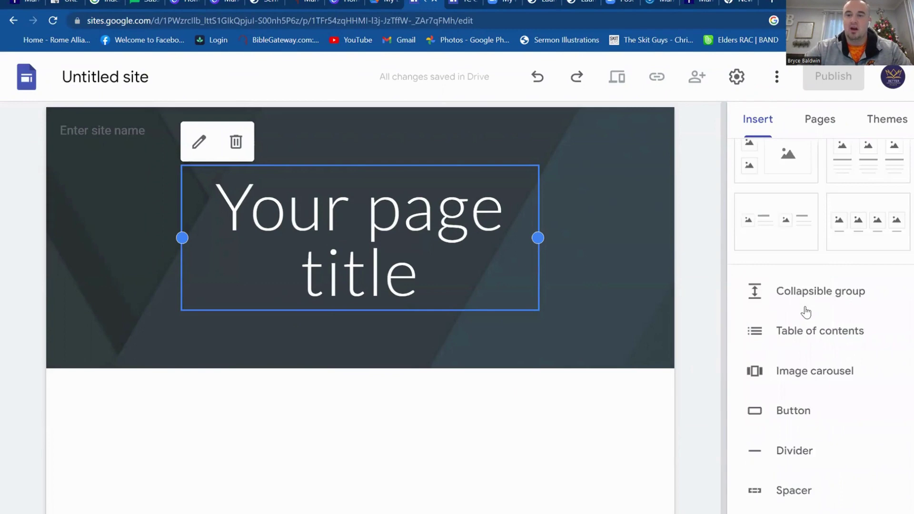
Replace the placeholder title with 'Transformation Church', widening the title box.
left_click(443, 259)
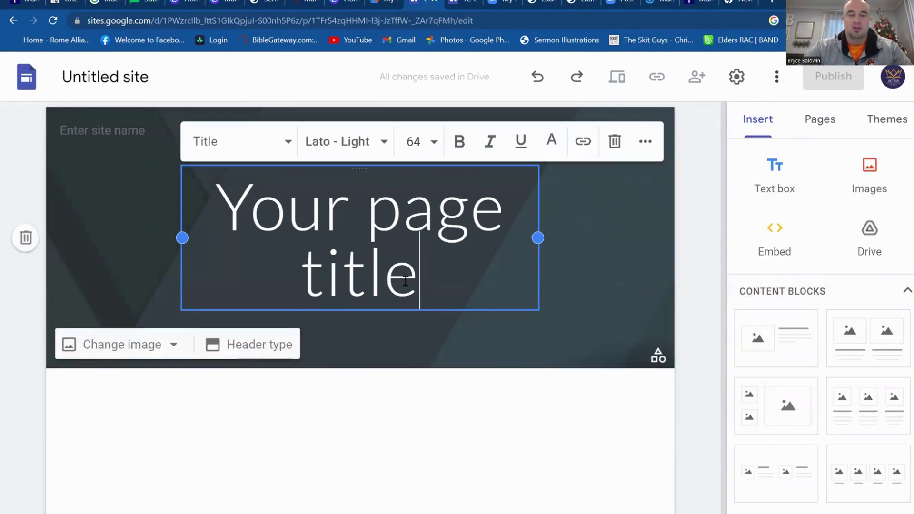
left_click_drag(419, 274, 215, 219)
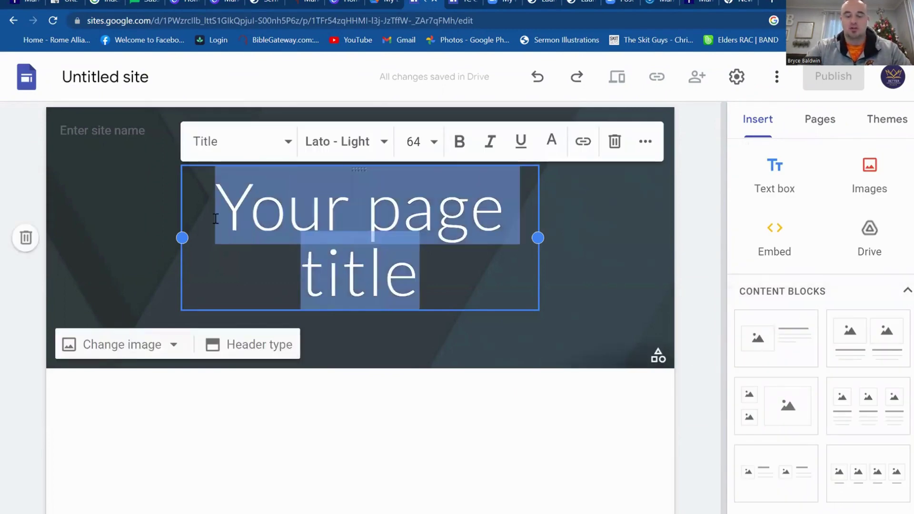
type("Trans")
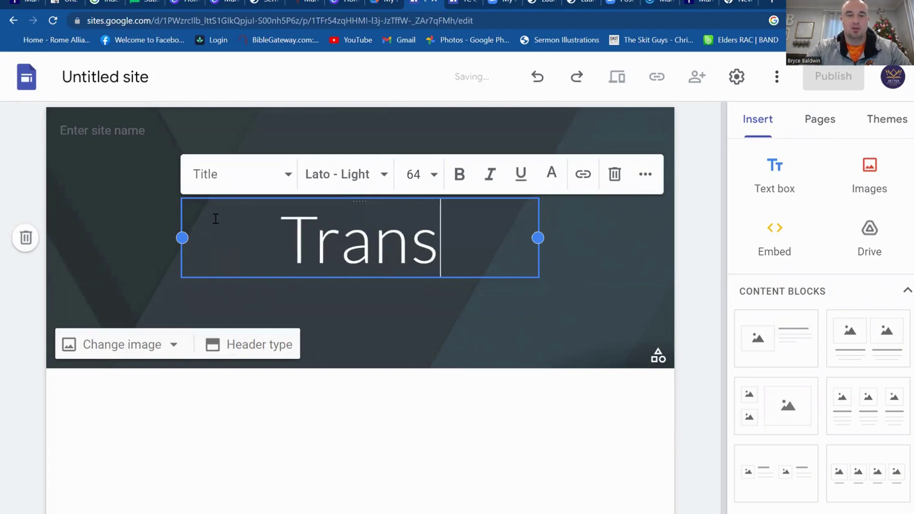
type("formation")
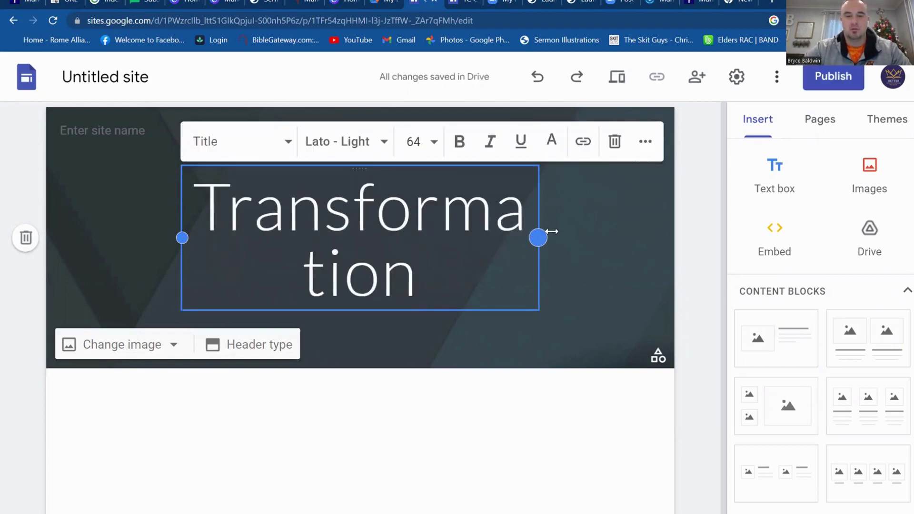
left_click_drag(627, 221, 629, 222)
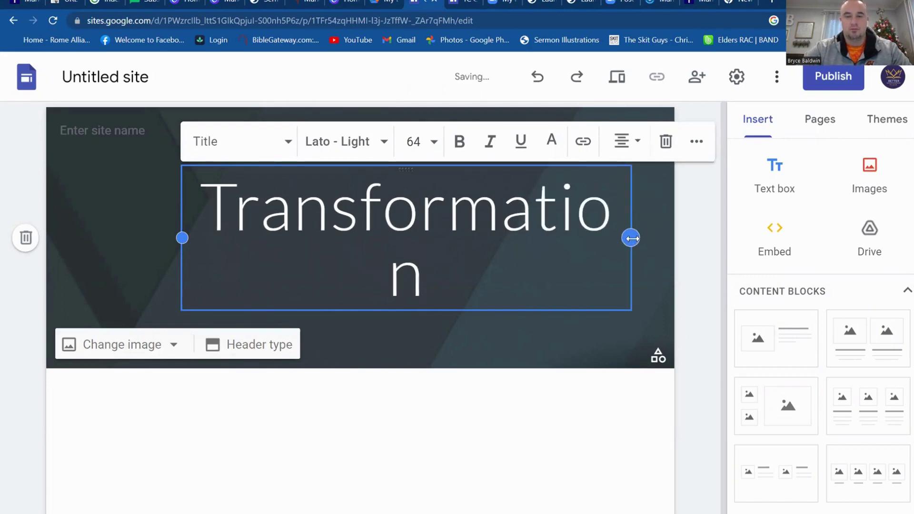
left_click(534, 253)
type("Chur")
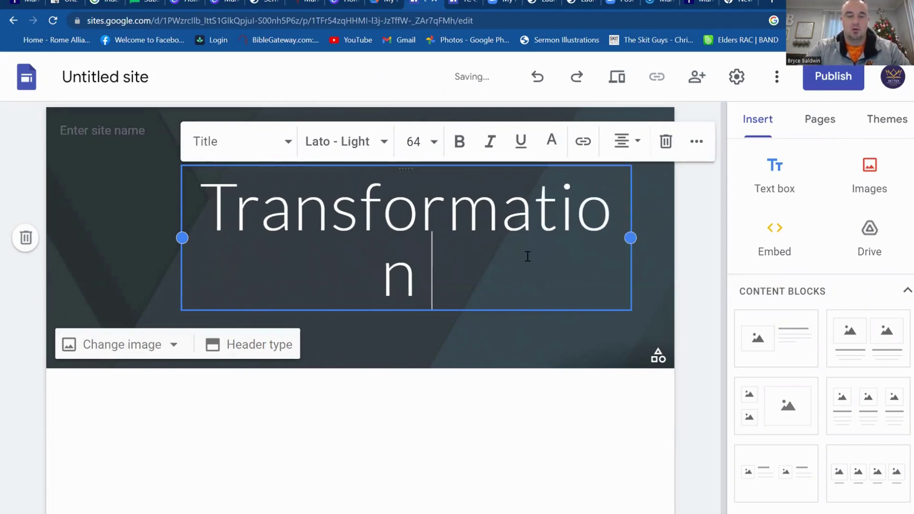
type("ch")
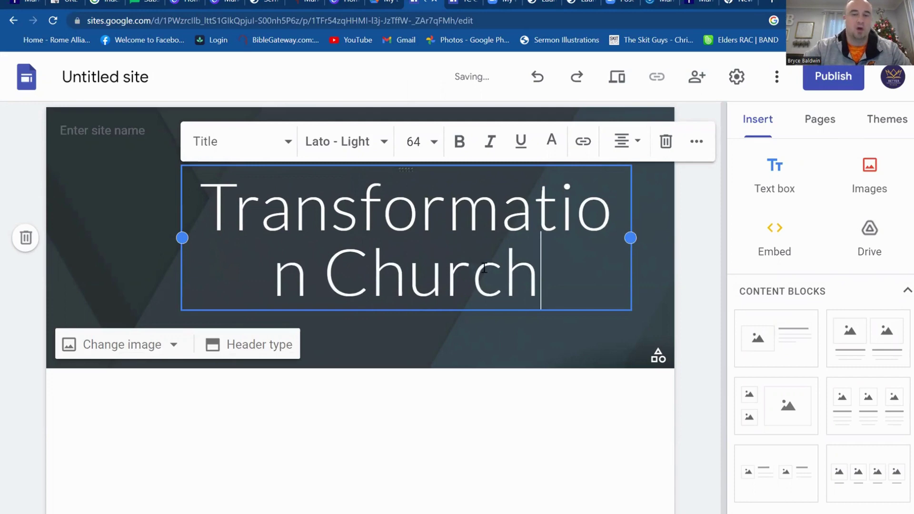
Set the title to font size 36 and centre it in the header.
left_click_drag(540, 271, 613, 284)
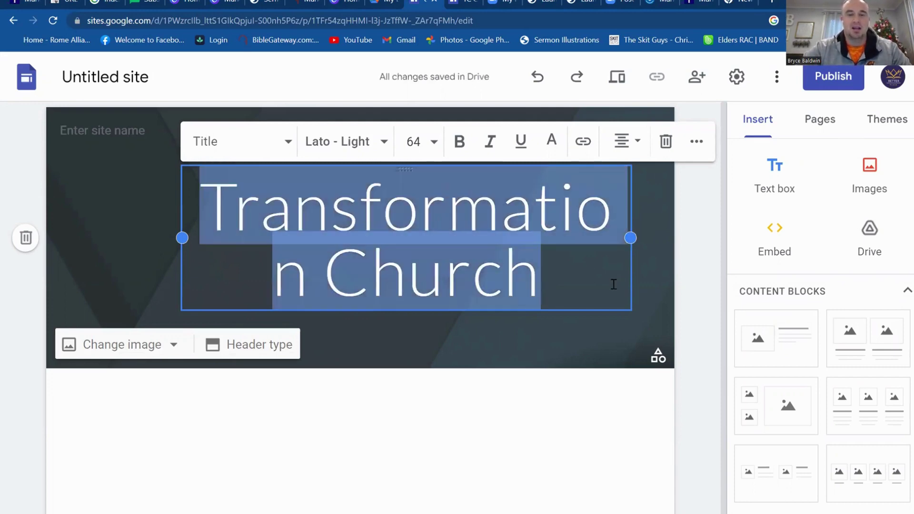
left_click(434, 142)
scroll(421, 303, "down", 3)
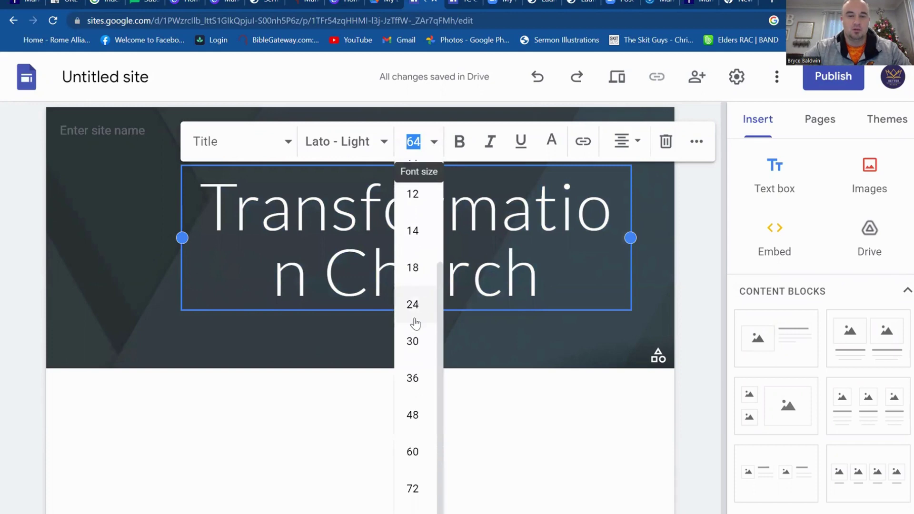
left_click(418, 379)
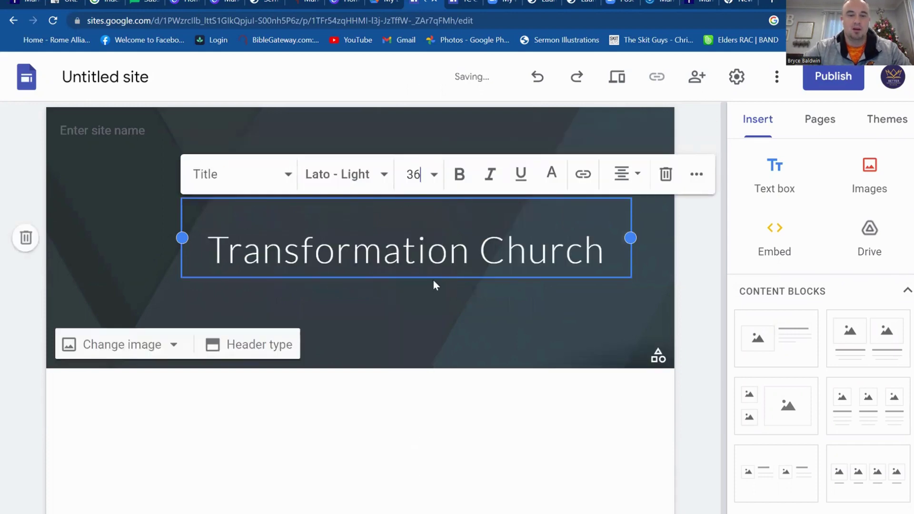
left_click_drag(427, 272, 381, 266)
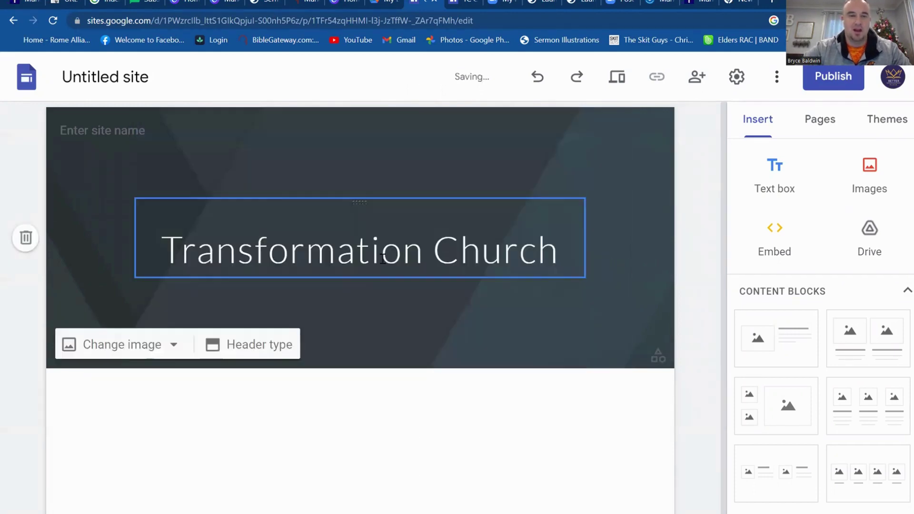
Add a header text box reading 'Changed Live Change Lives', centred at font size 14.
double_click(447, 295)
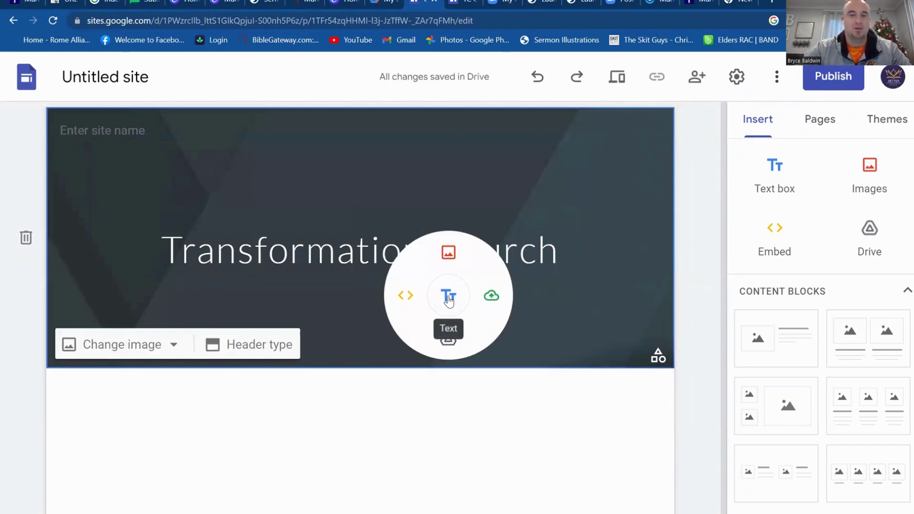
left_click(448, 297)
type("Chang")
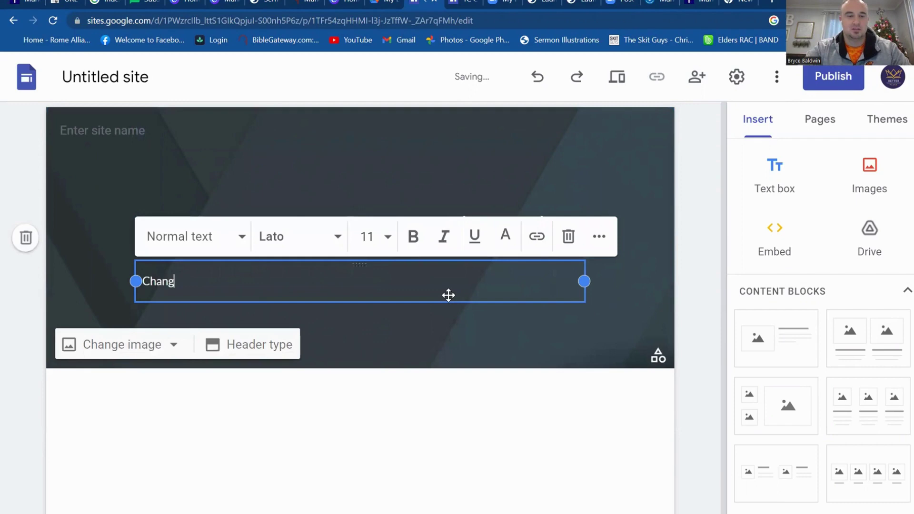
type("ed Live Change Lives")
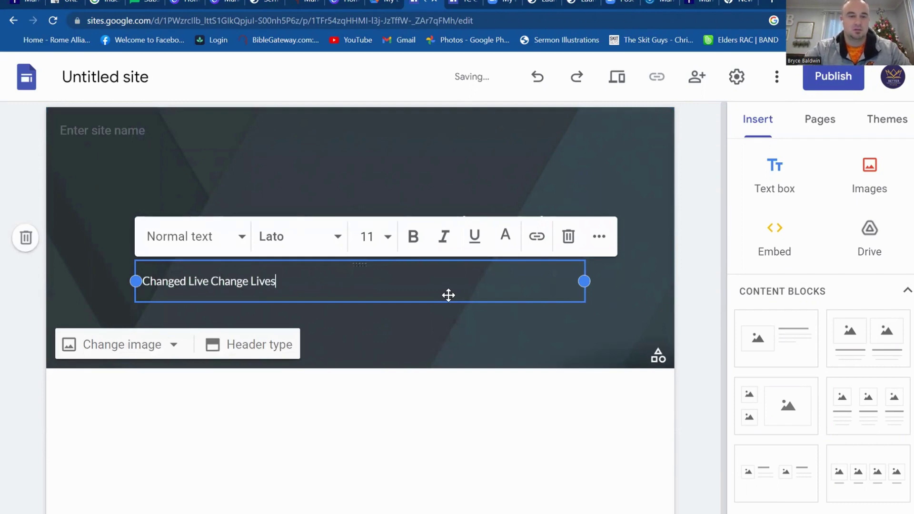
left_click(607, 247)
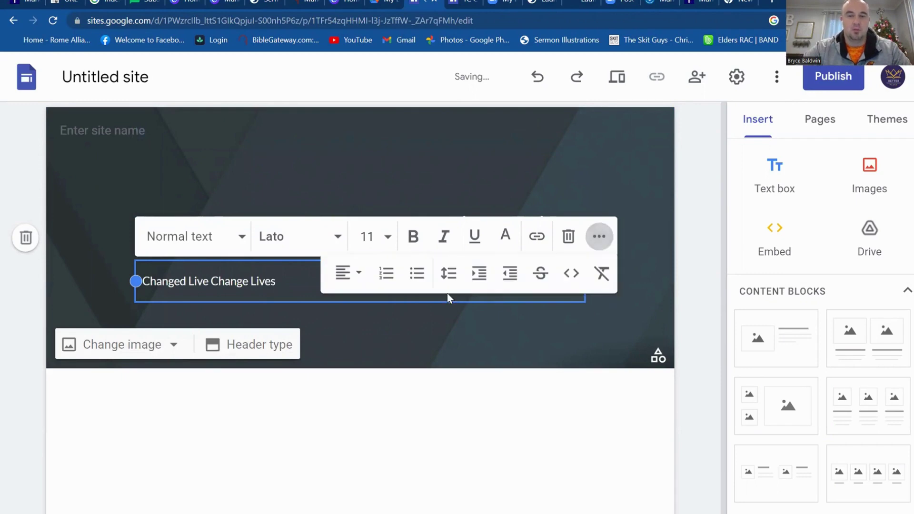
left_click(361, 280)
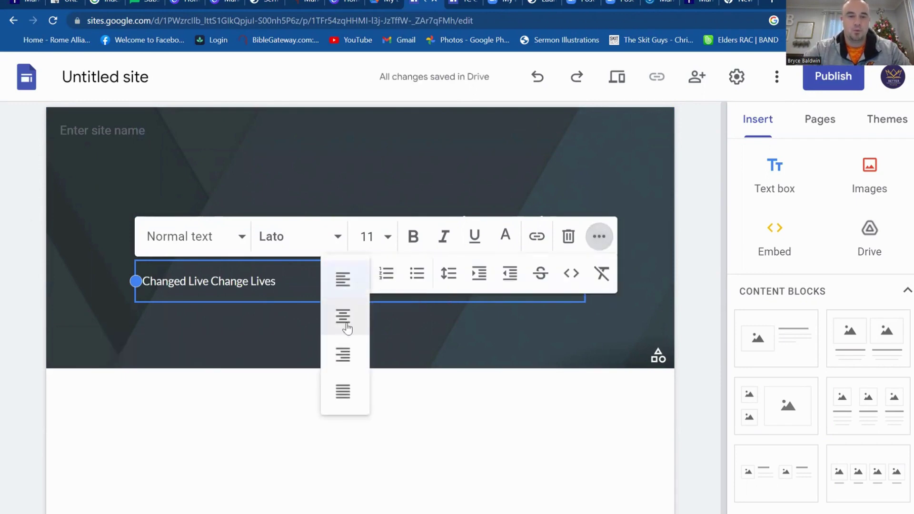
left_click(351, 315)
left_click(389, 239)
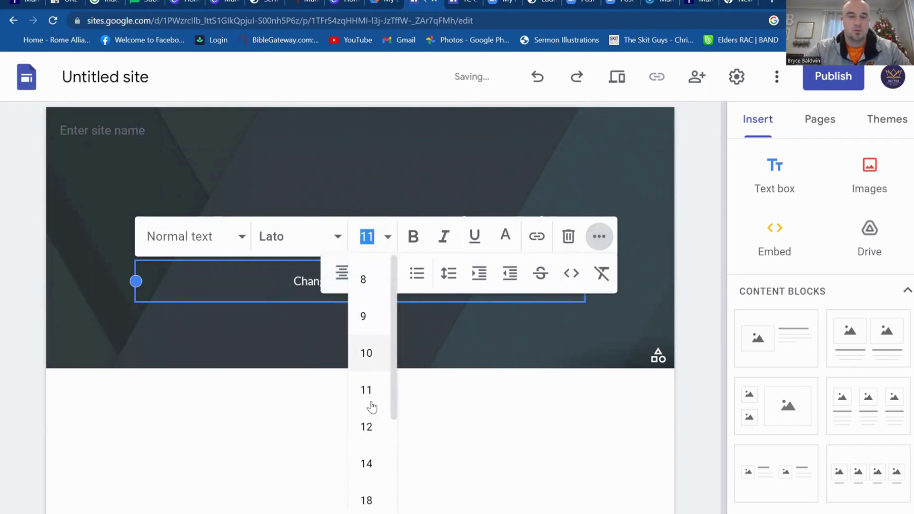
left_click(367, 462)
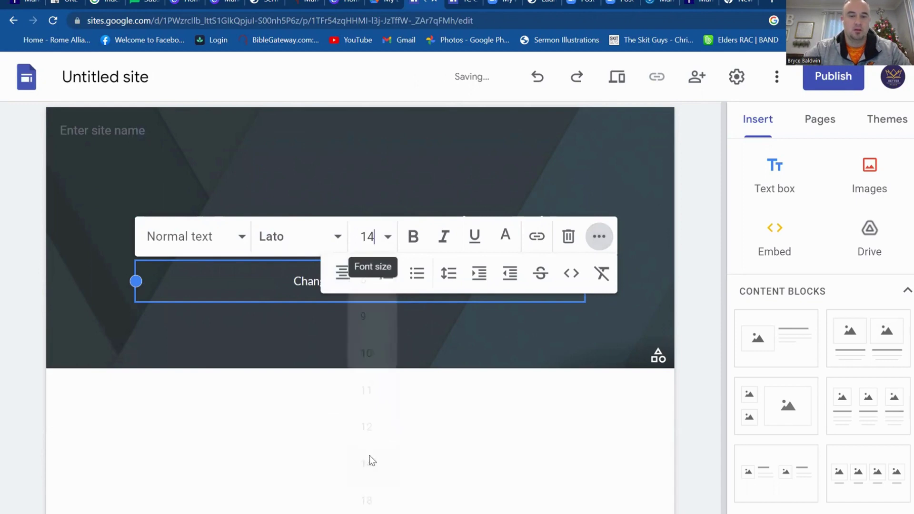
Name the site 'Transformation Church' and upload 'Transformation (2)' as its logo.
left_click(144, 137)
type("Trans")
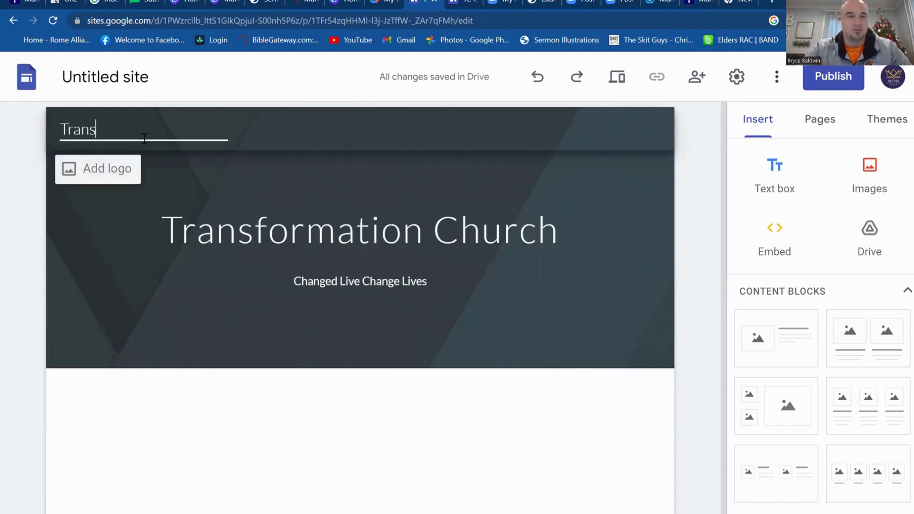
type("formation Church")
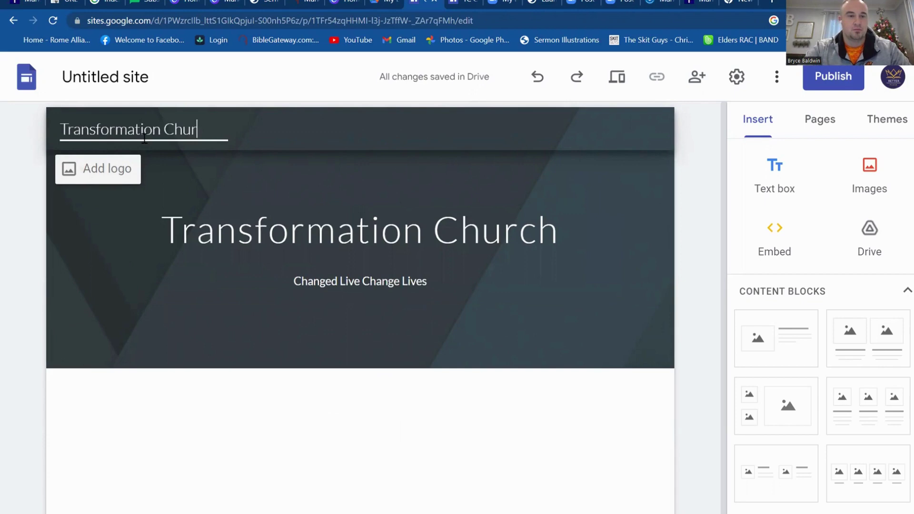
left_click(111, 168)
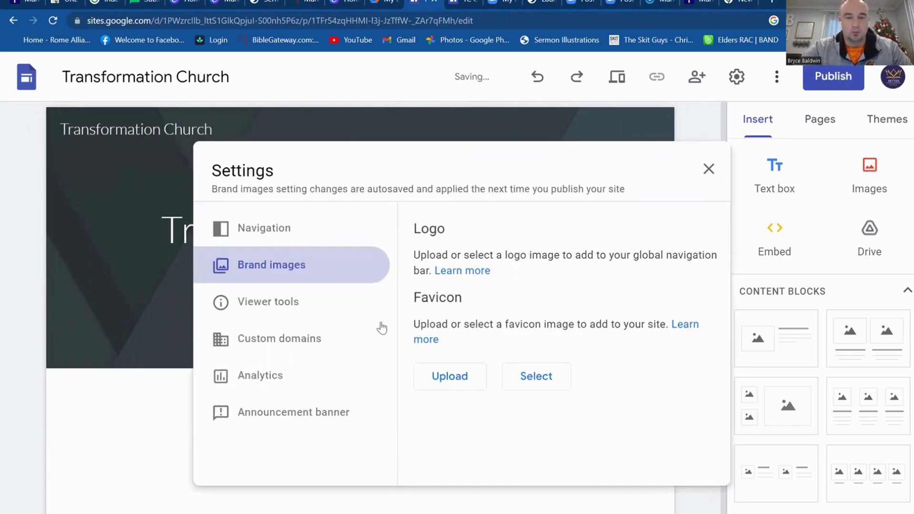
left_click(435, 306)
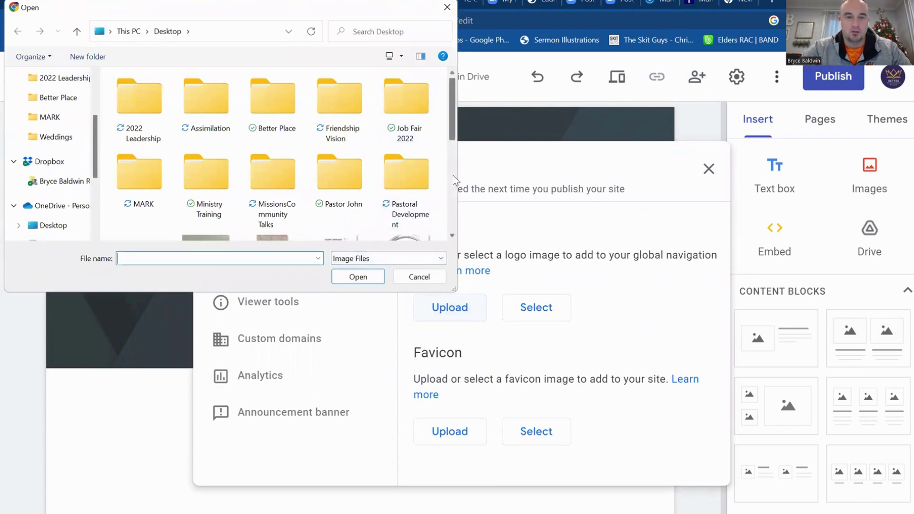
scroll(453, 175, "down", 5)
left_click(139, 193)
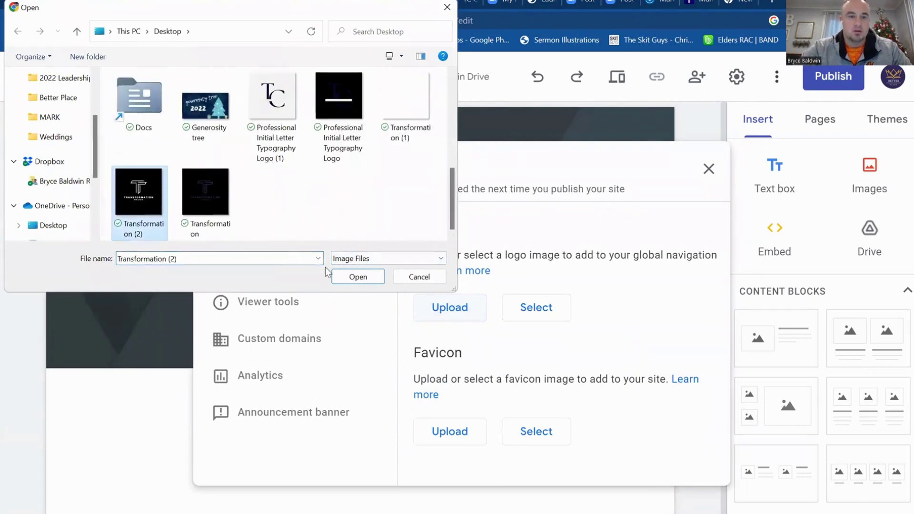
left_click(345, 274)
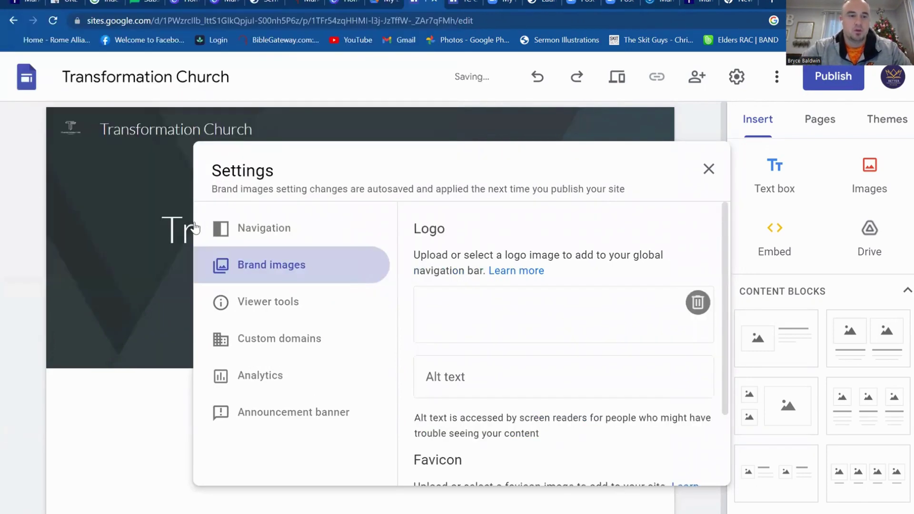
left_click(101, 218)
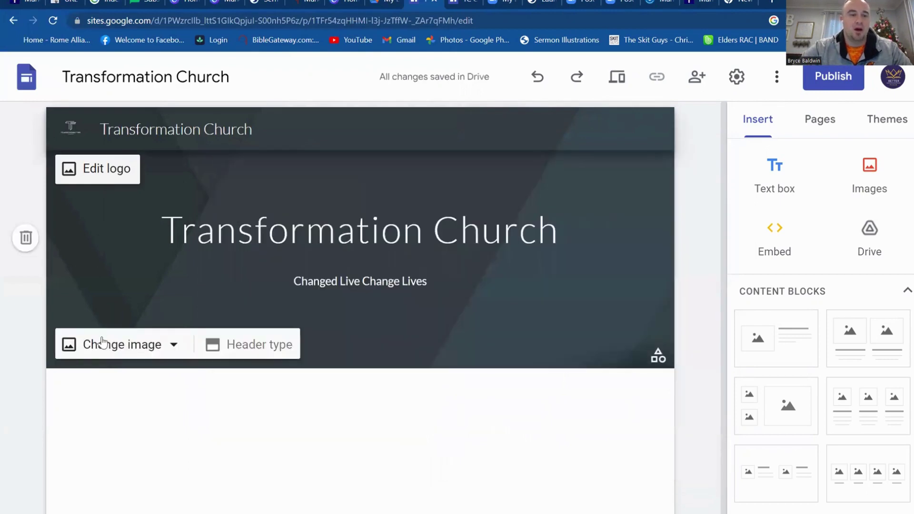
Set the header background to a 'people smiling' search photo of four smiling friends.
left_click(109, 352)
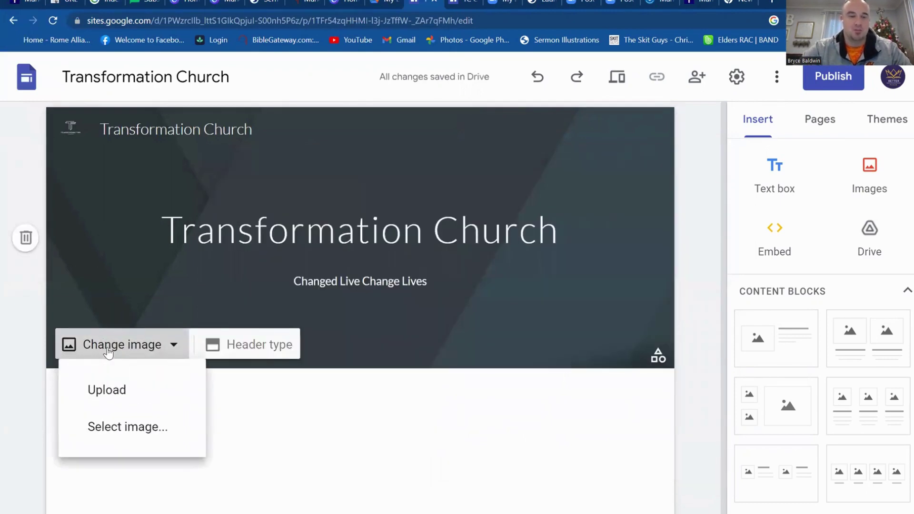
left_click(119, 426)
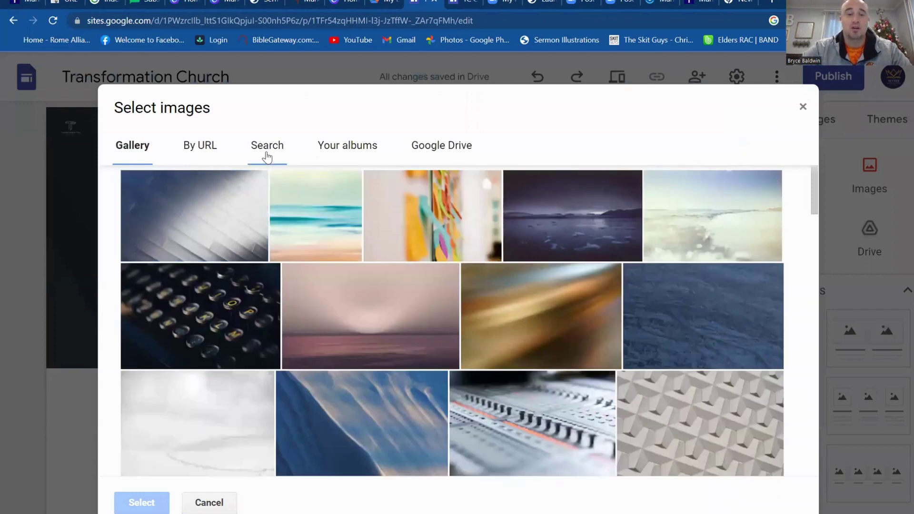
left_click(267, 152)
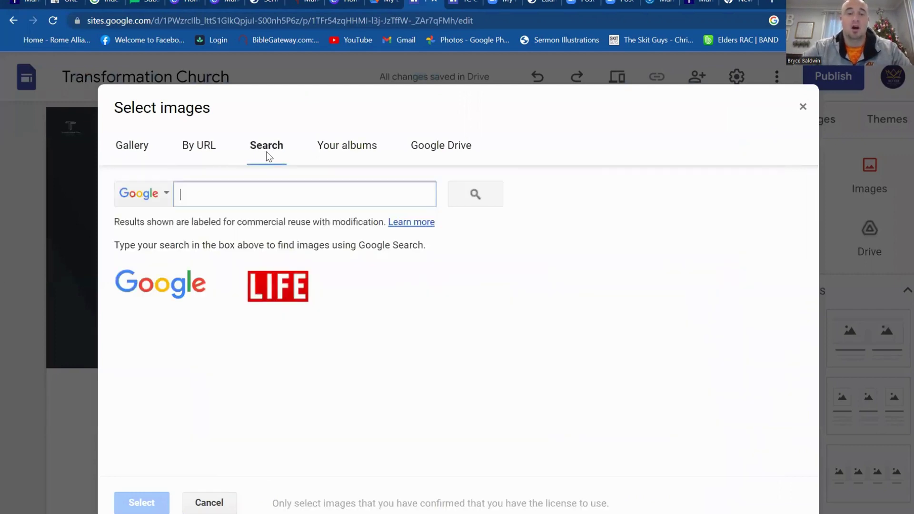
type("people ")
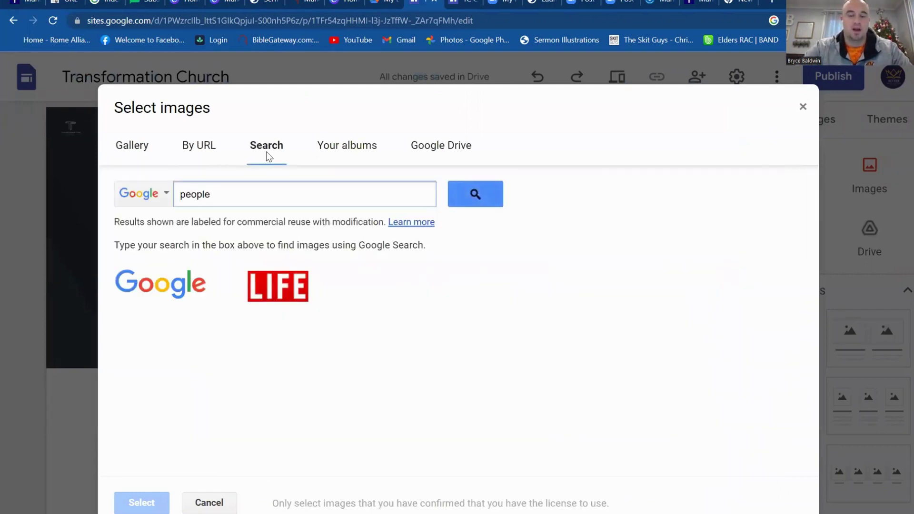
type("smiling")
key("Return")
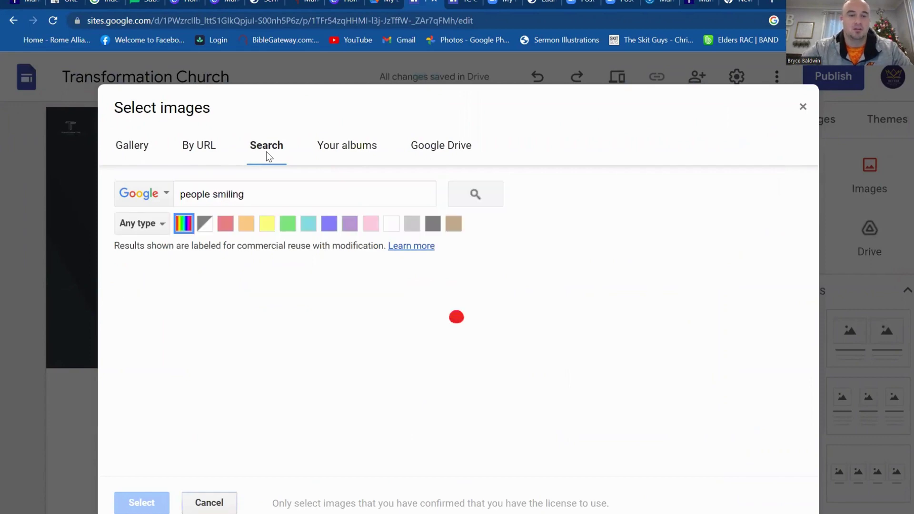
scroll(328, 471, "down", 5)
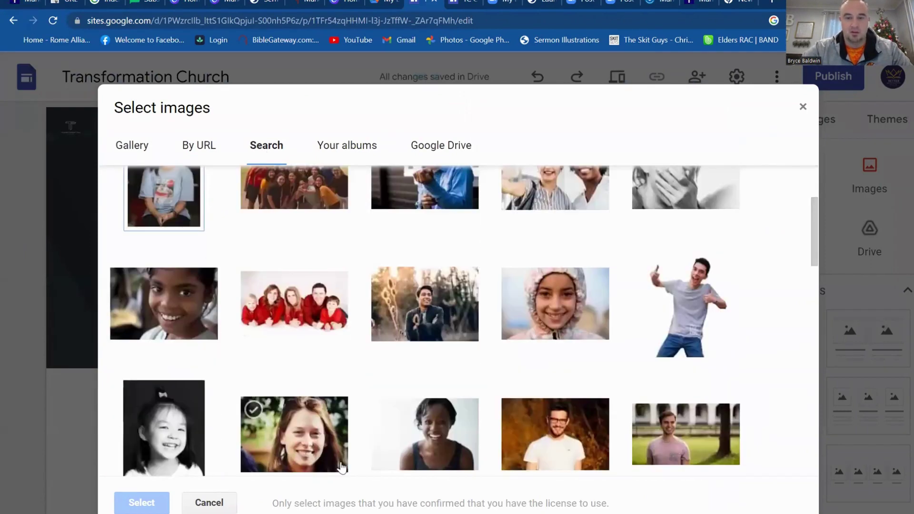
scroll(341, 468, "down", 15)
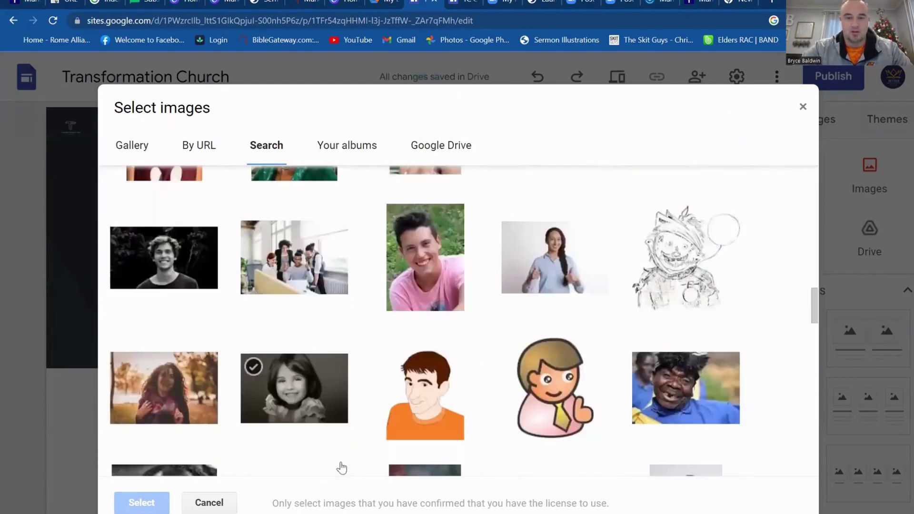
scroll(341, 468, "down", 6)
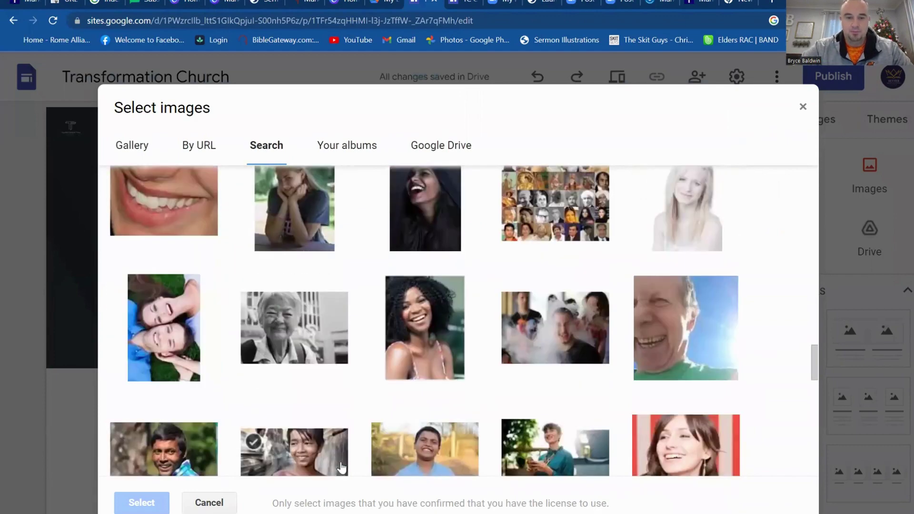
scroll(341, 468, "down", 18)
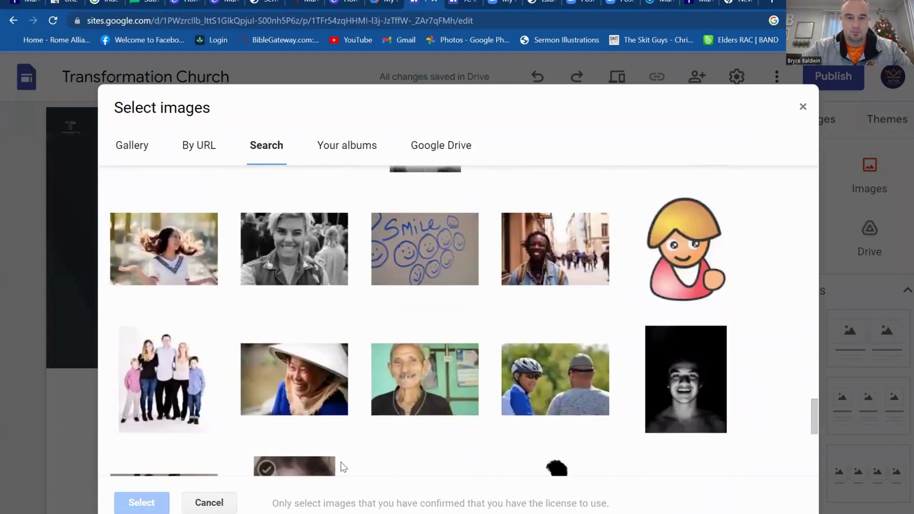
scroll(341, 468, "down", 2)
scroll(341, 468, "down", 6)
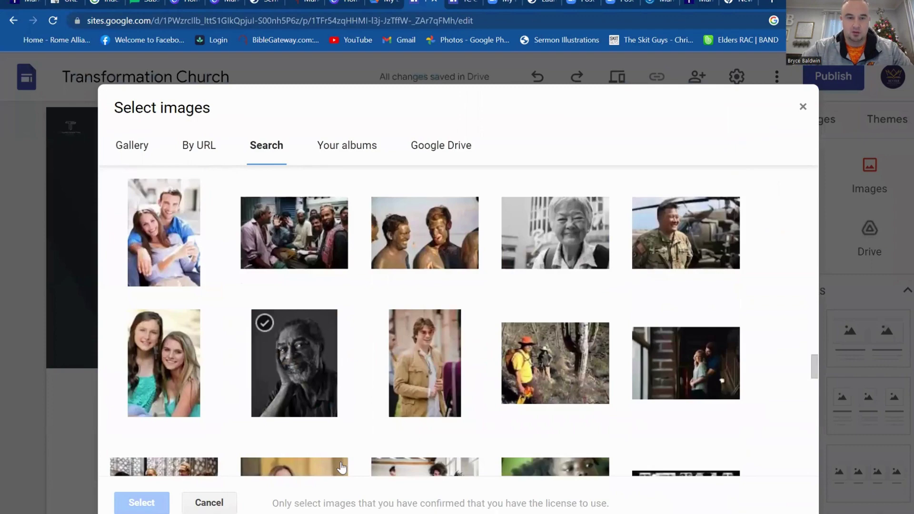
scroll(341, 468, "down", 3)
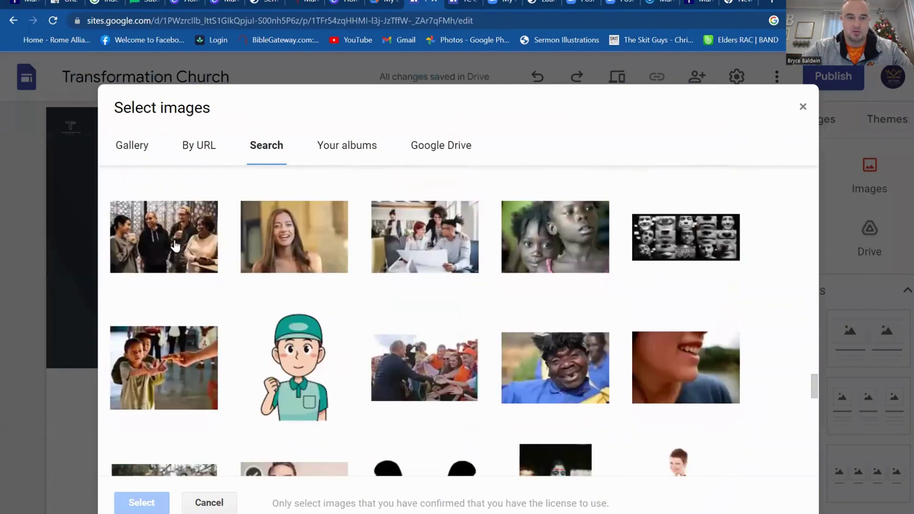
left_click(174, 245)
left_click(141, 503)
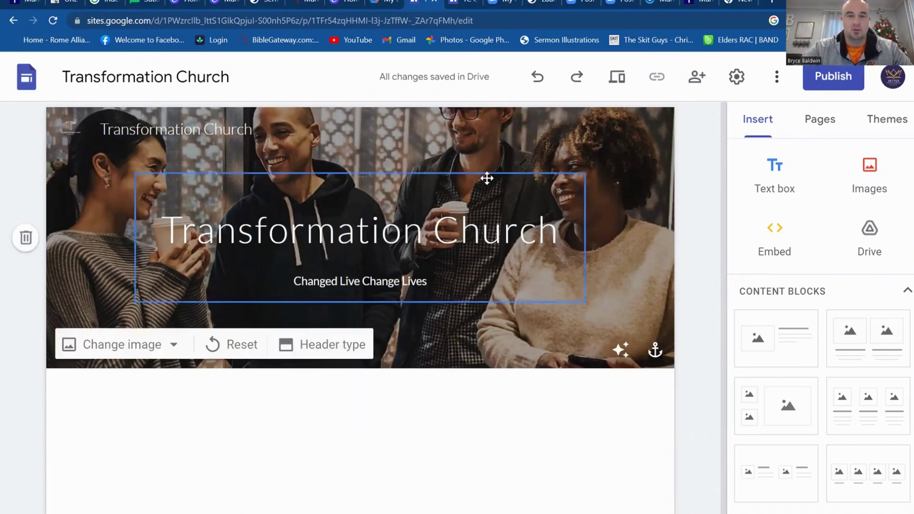
Insert an image-and-text block with heading 'Join Us' and text 'Worship 10 AM | Coffee 11AM'.
left_click(316, 344)
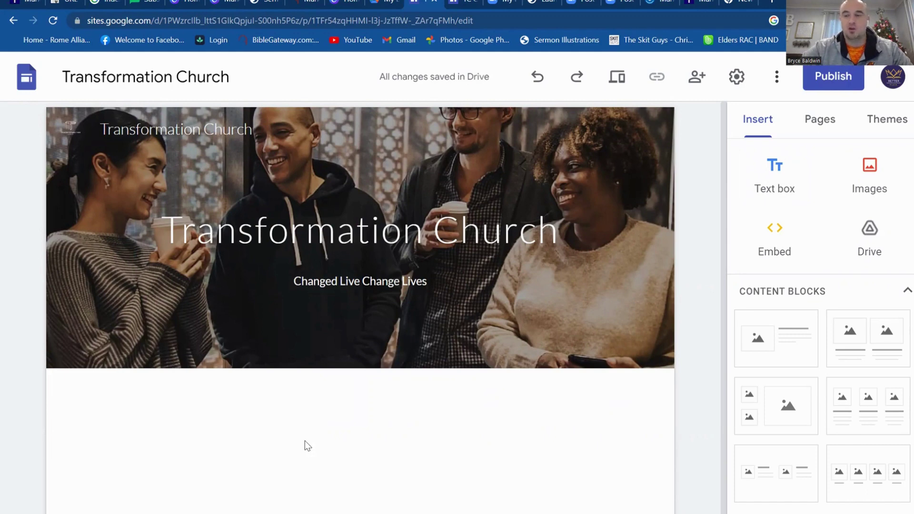
left_click(787, 351)
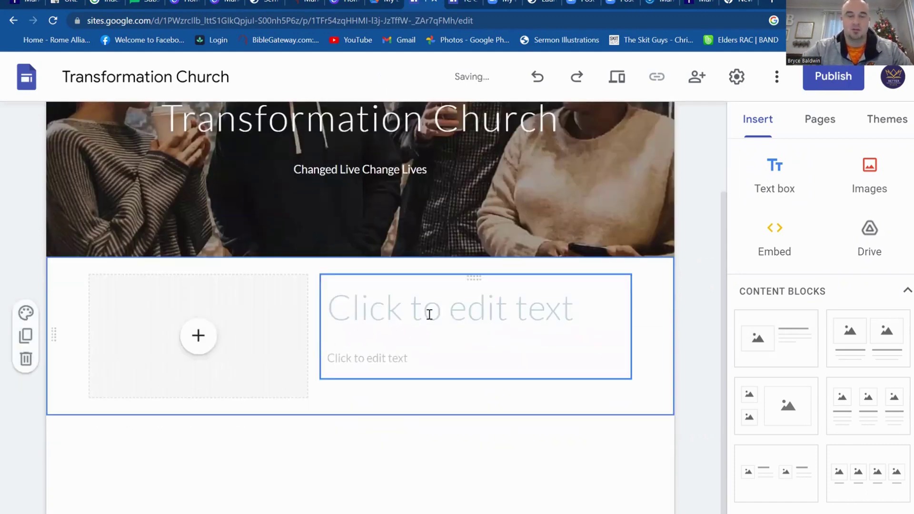
left_click(429, 314)
type("Joih")
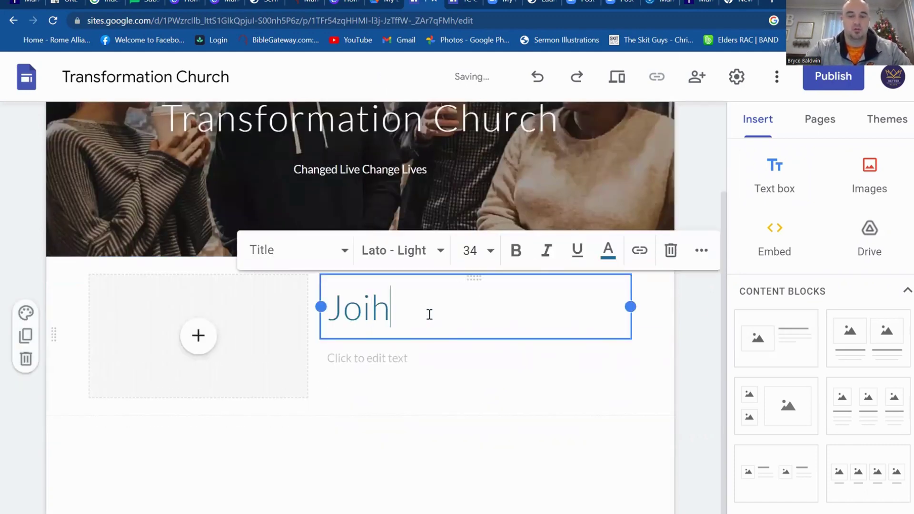
key("BackSpace")
type("n Us")
left_click(398, 365)
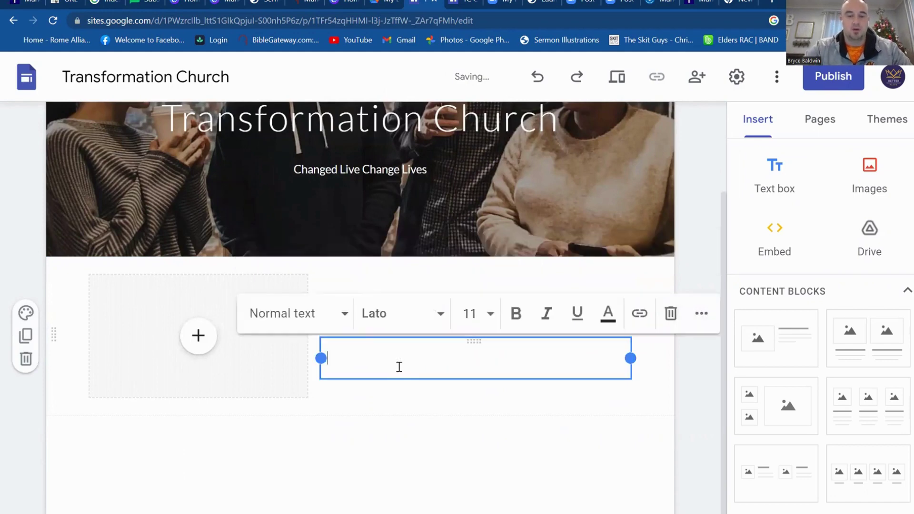
type("Worship 10")
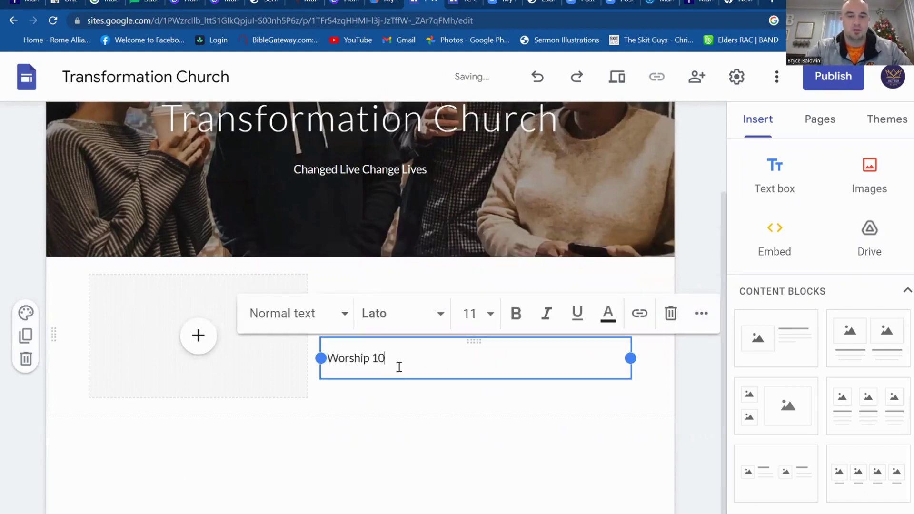
type(" AM | Coffee")
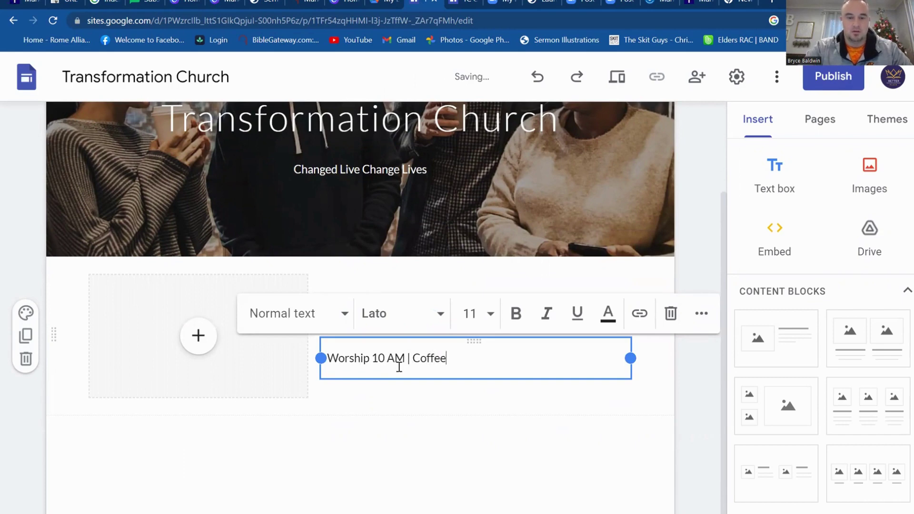
type("ship 10 AM | Coffee 11AM")
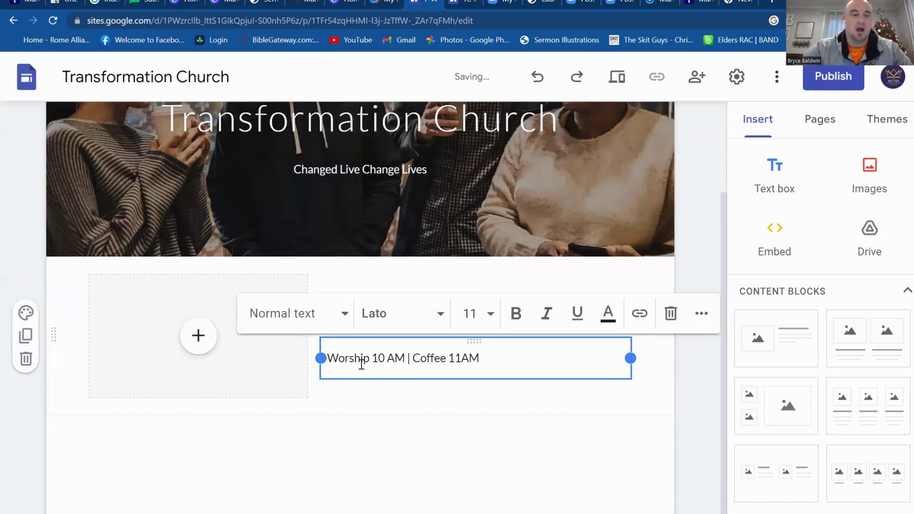
Upload the Transformation logo into the block's image placeholder.
left_click(217, 346)
left_click(198, 338)
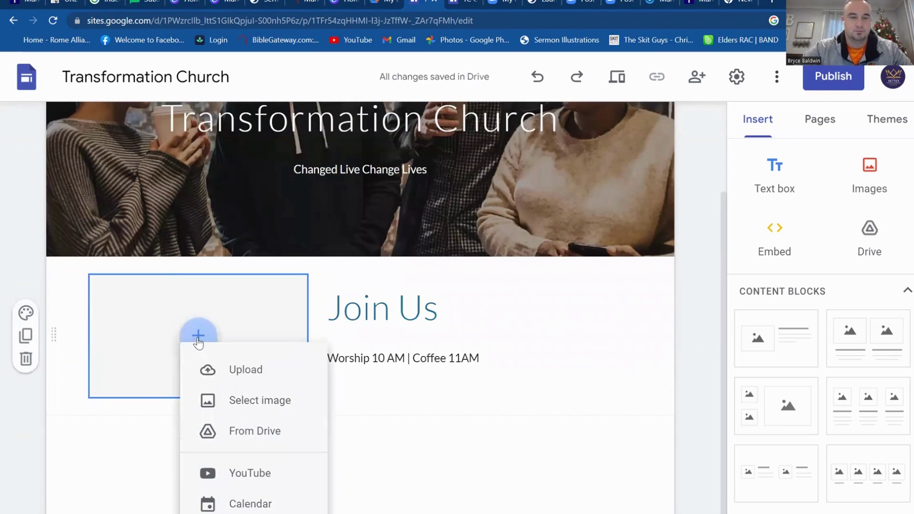
left_click(230, 370)
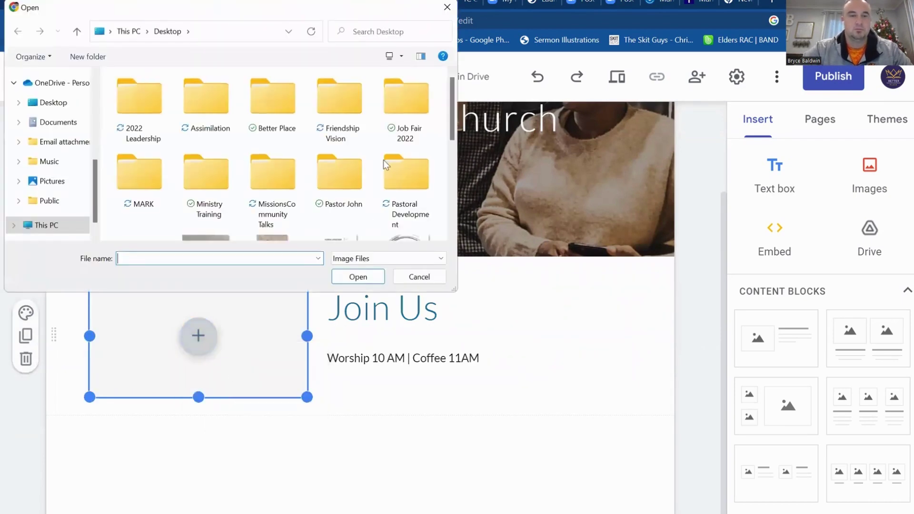
left_click_drag(453, 107, 447, 193)
left_click(188, 207)
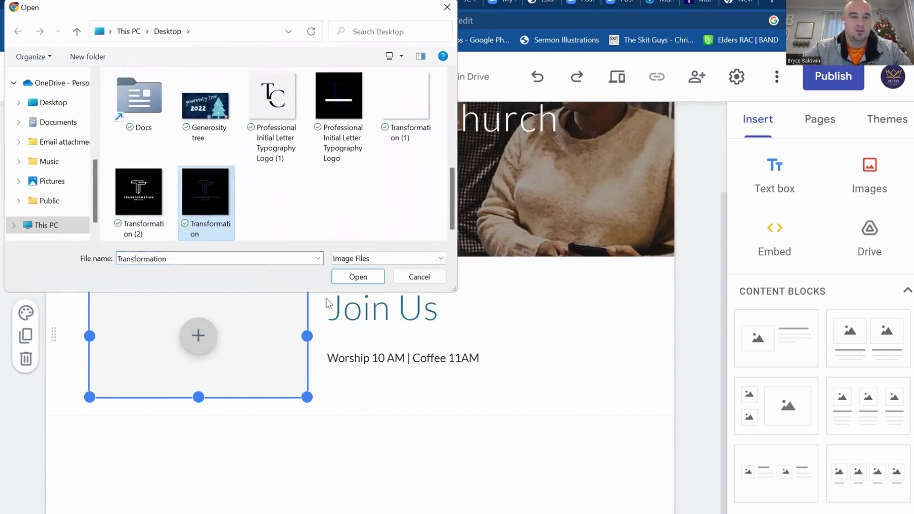
left_click(351, 278)
left_click(458, 414)
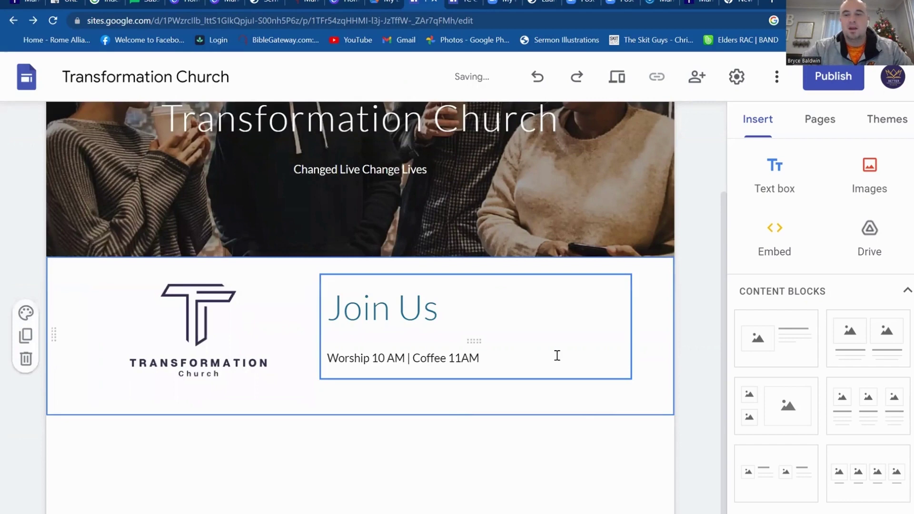
Insert a social media links block with a facebook.com link.
left_click(833, 123)
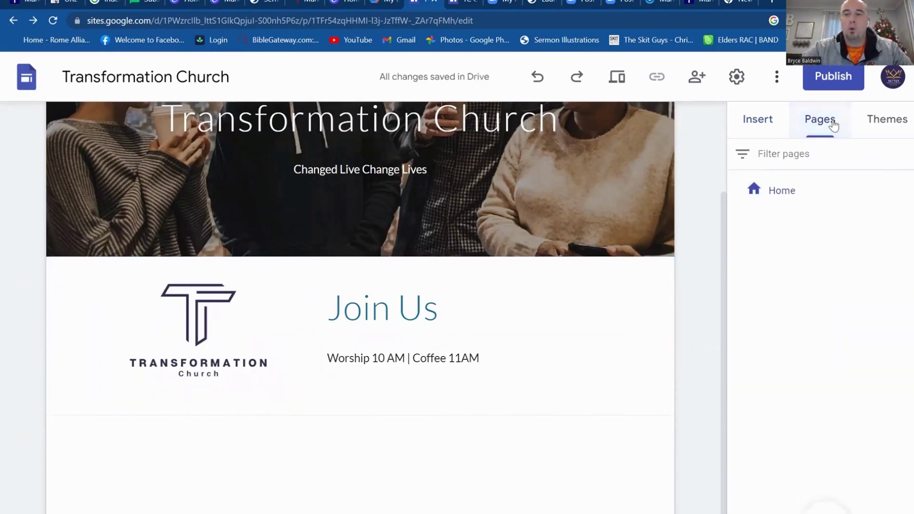
left_click(767, 121)
scroll(791, 397, "down", 10)
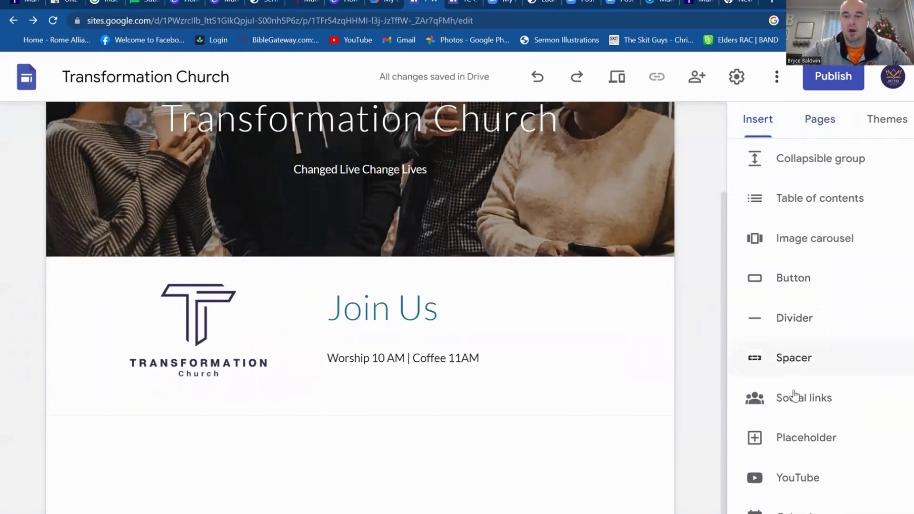
scroll(794, 395, "down", 4)
scroll(793, 397, "up", 4)
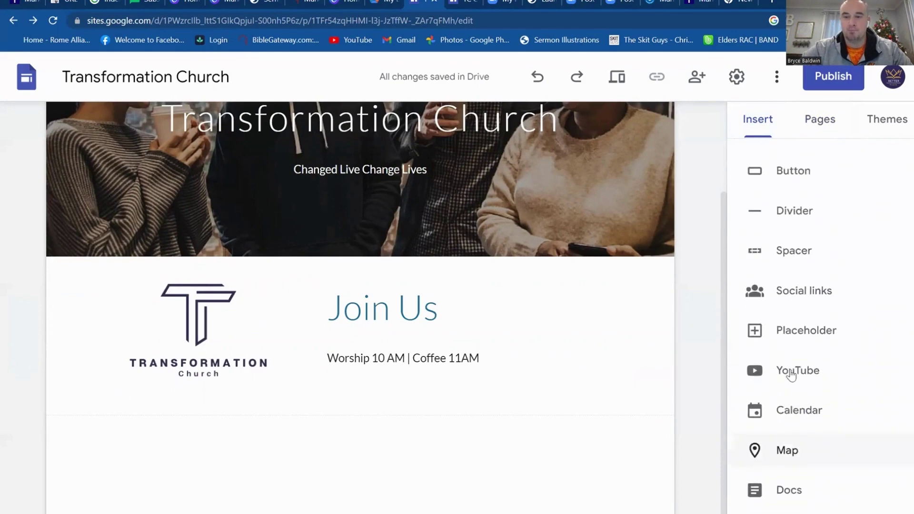
left_click(798, 317)
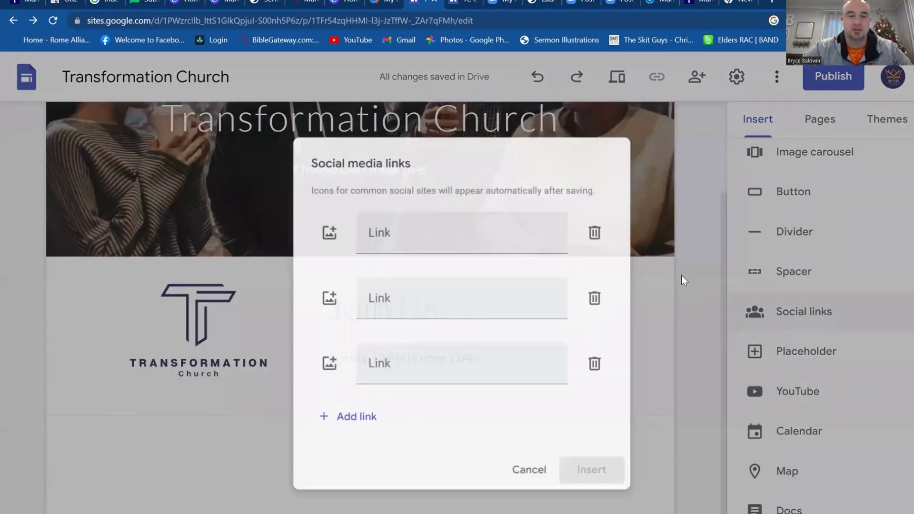
type("fa")
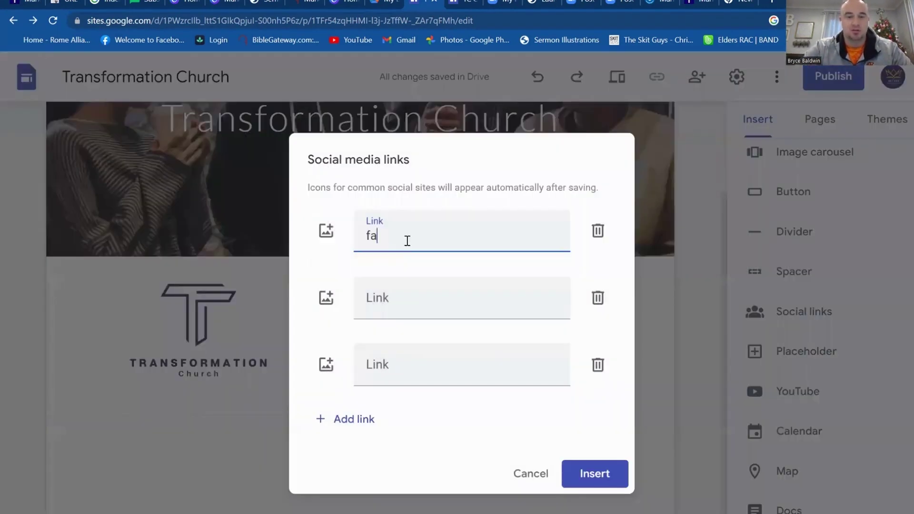
type("cebook.com")
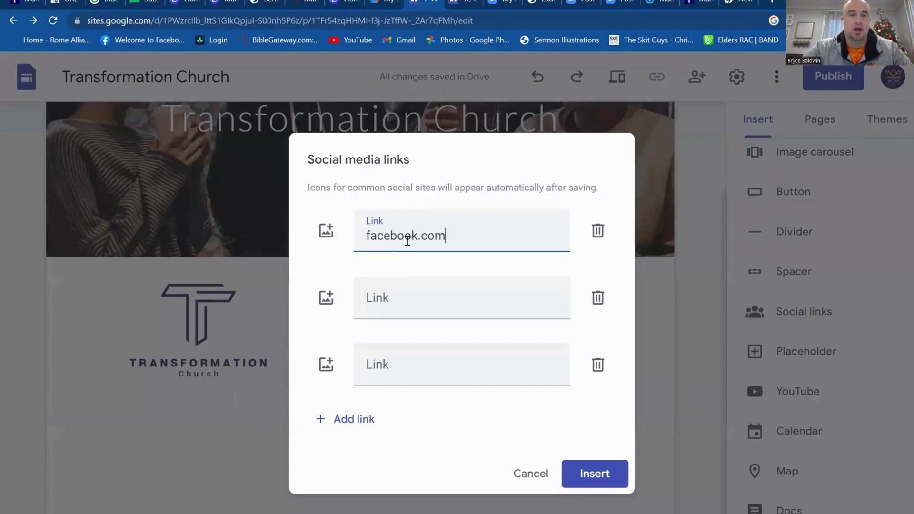
Give the Facebook link a blue square logo icon from a Google Images 'facebook' search.
left_click(324, 233)
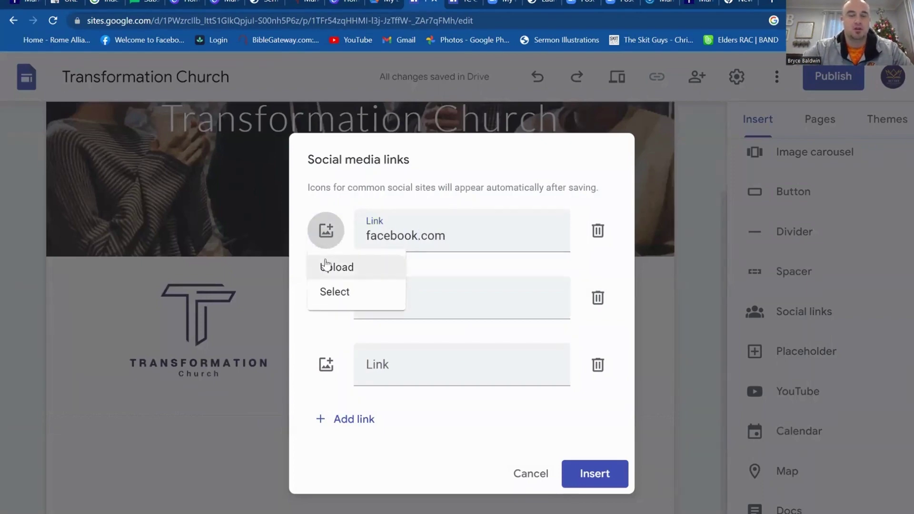
left_click(327, 265)
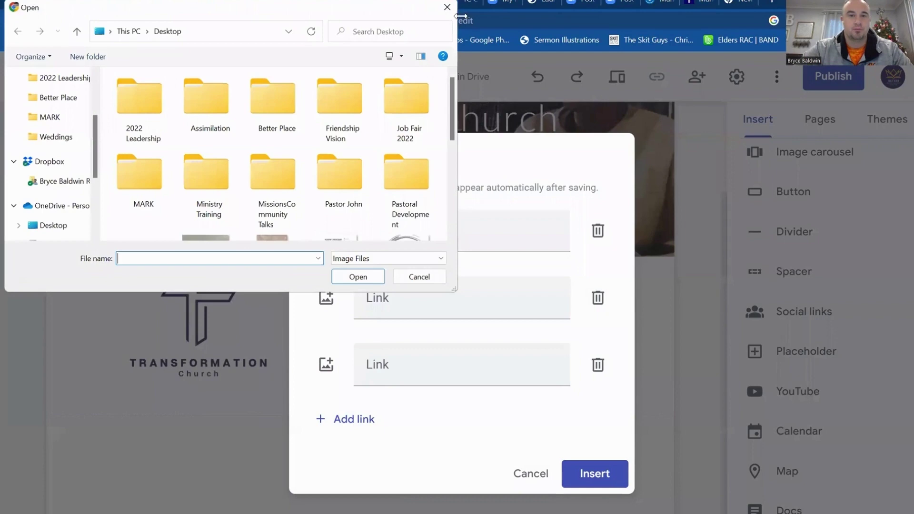
left_click(447, 7)
left_click(328, 237)
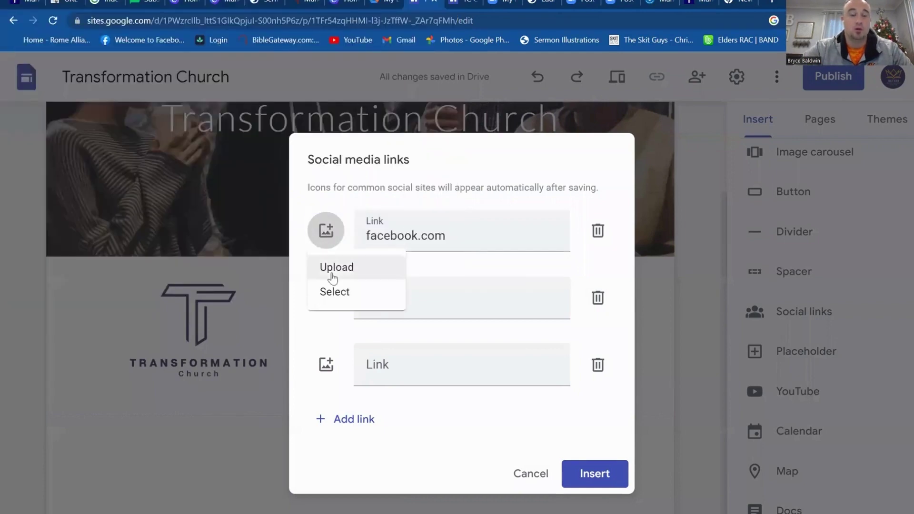
left_click(333, 292)
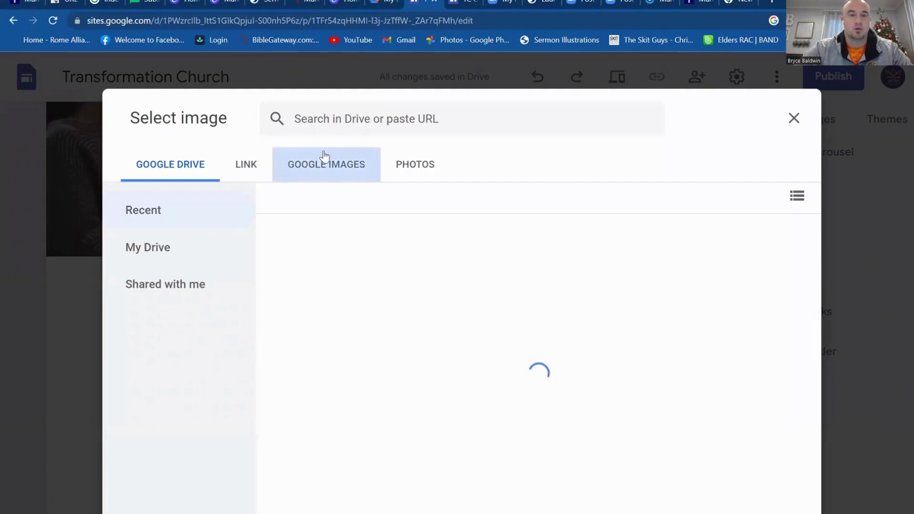
left_click(322, 161)
left_click(335, 127)
type("faceboo")
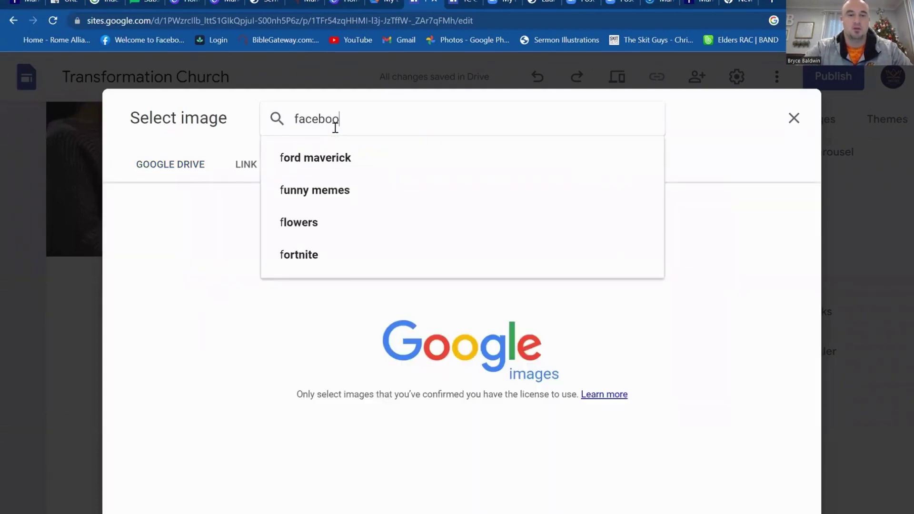
type("k")
key("Return")
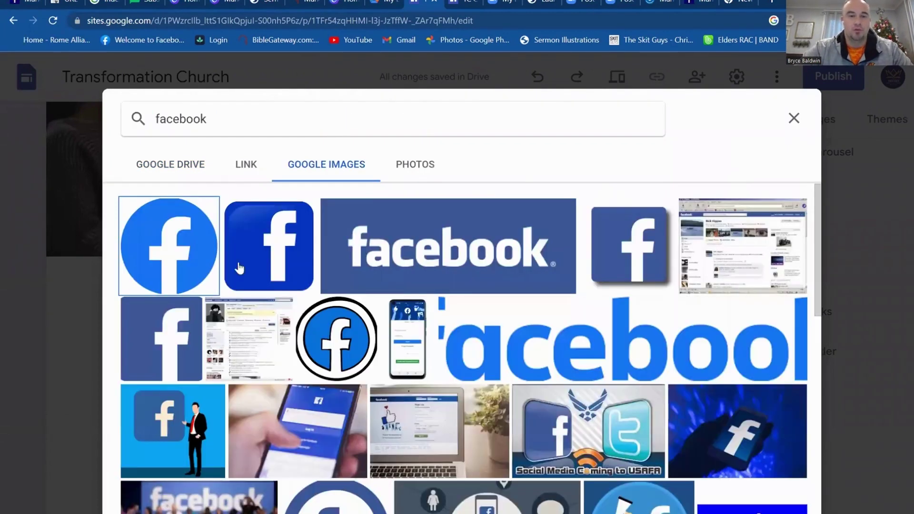
left_click(639, 259)
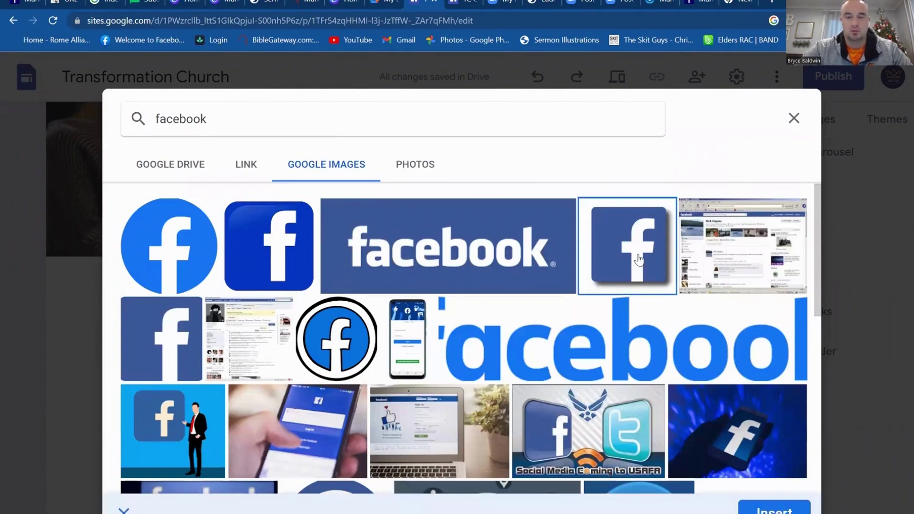
left_click(774, 508)
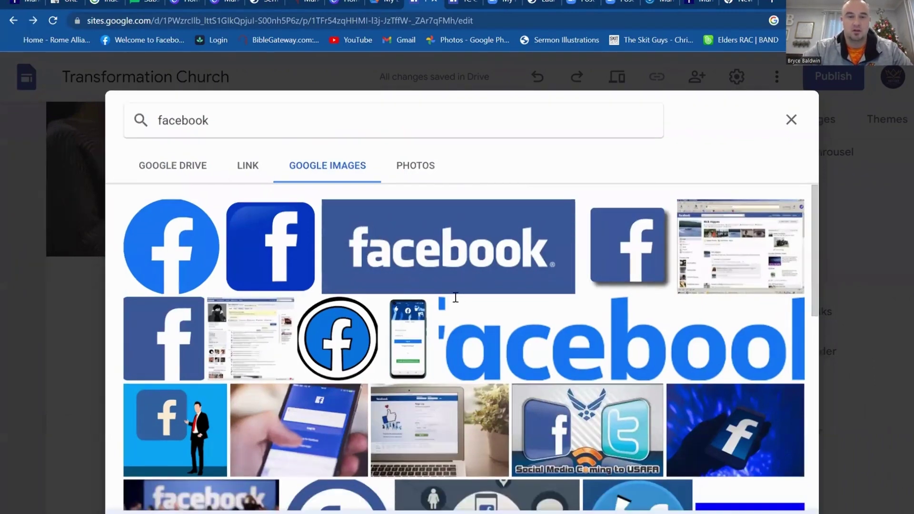
left_click(364, 300)
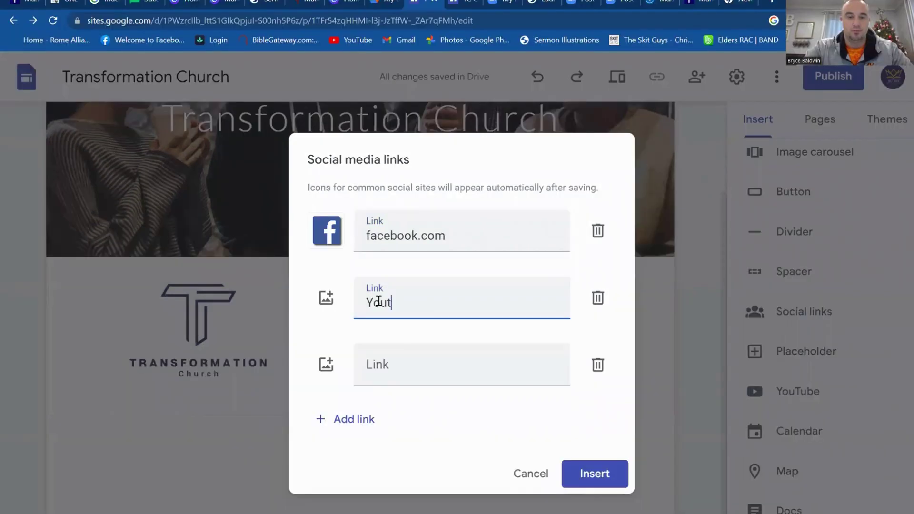
Add a YouTube link with a red play-button icon from a 'youtube' Google Images search, then insert the links.
type("tbue.com")
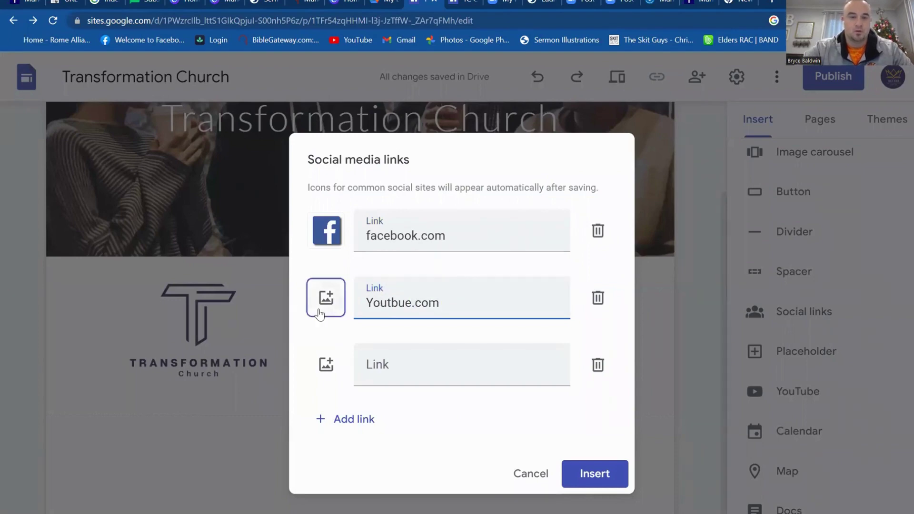
left_click(326, 297)
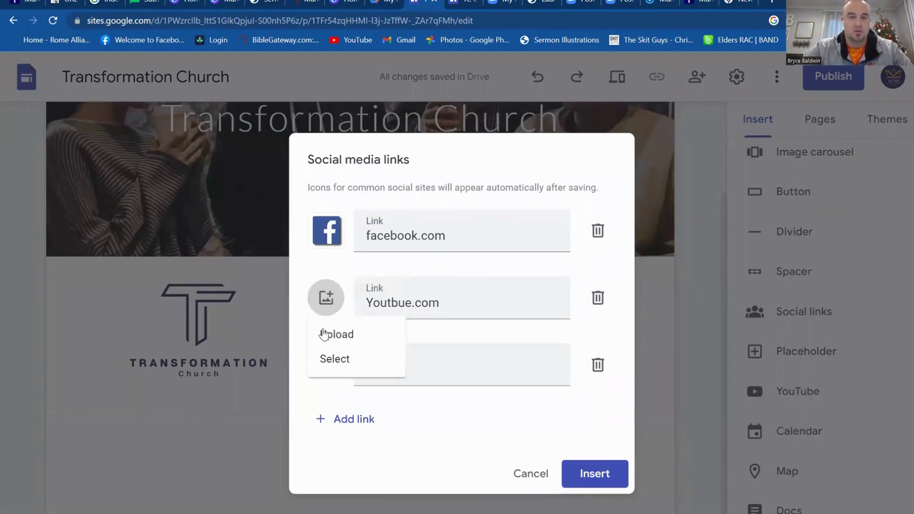
left_click(327, 358)
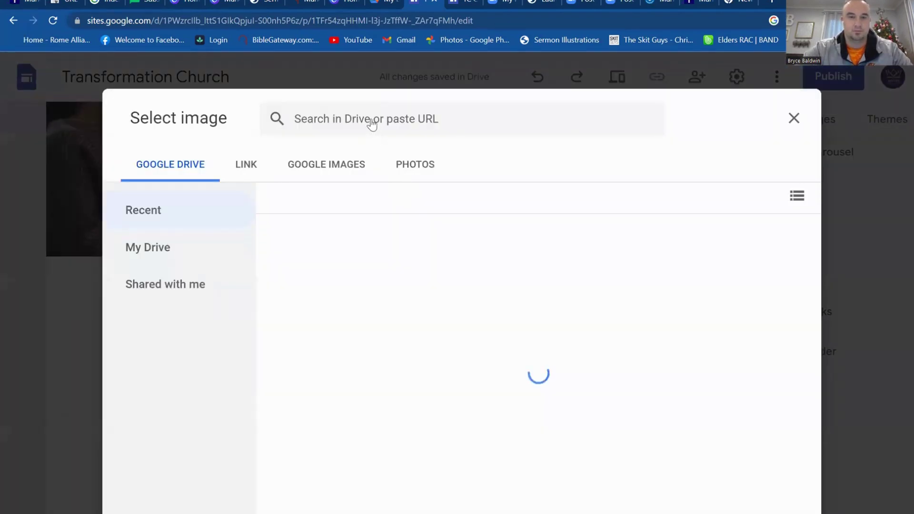
left_click(347, 164)
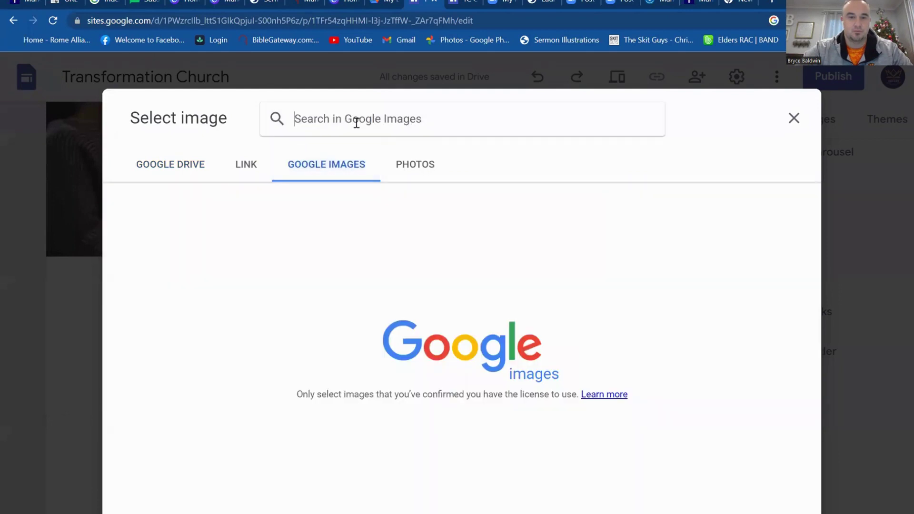
left_click(356, 122)
type("youtbue")
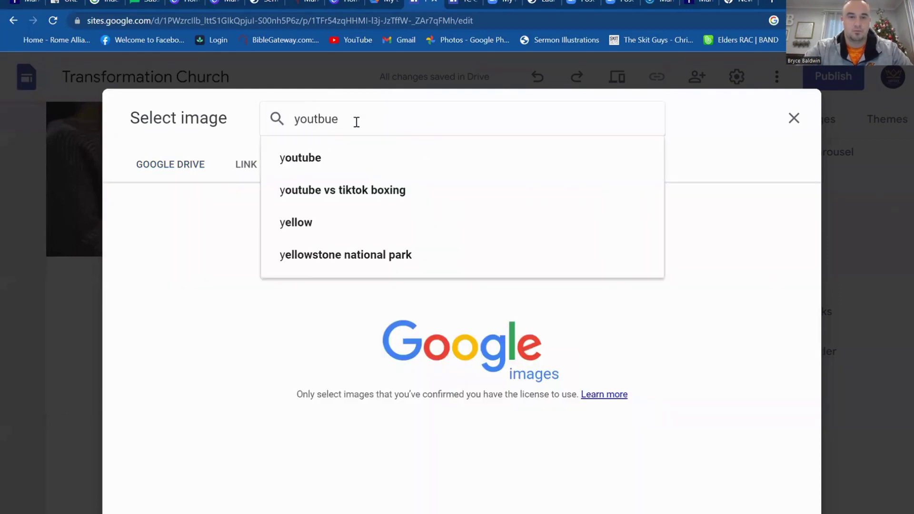
key("BackSpace")
key("BackSpace")
key("BackSpace")
type("ube")
key("Return")
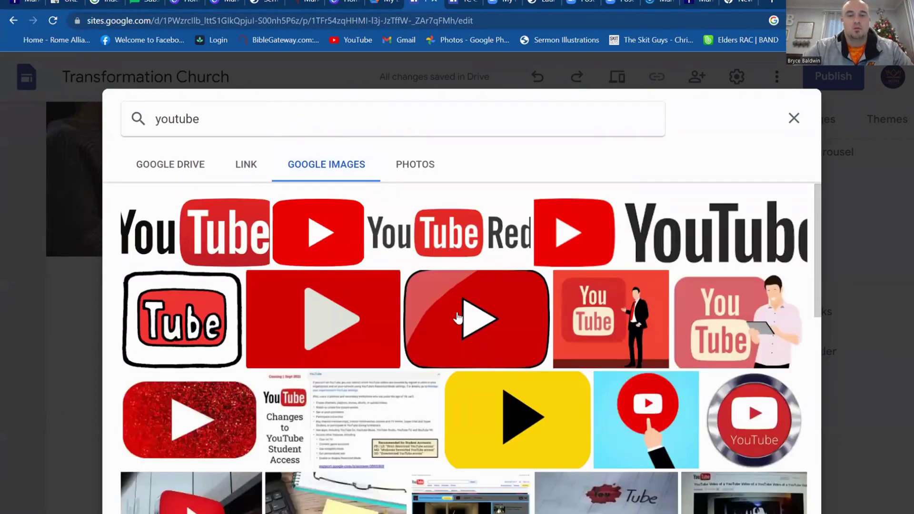
left_click(507, 352)
double_click(507, 352)
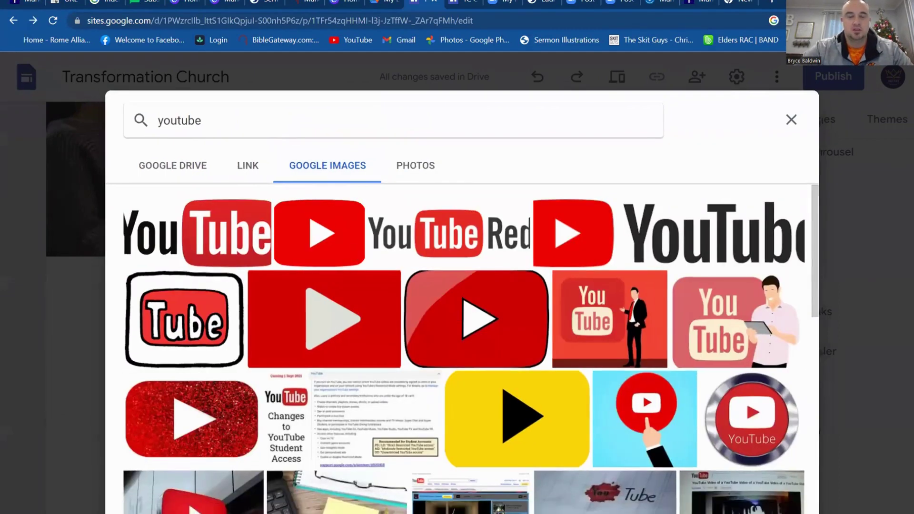
left_click(596, 476)
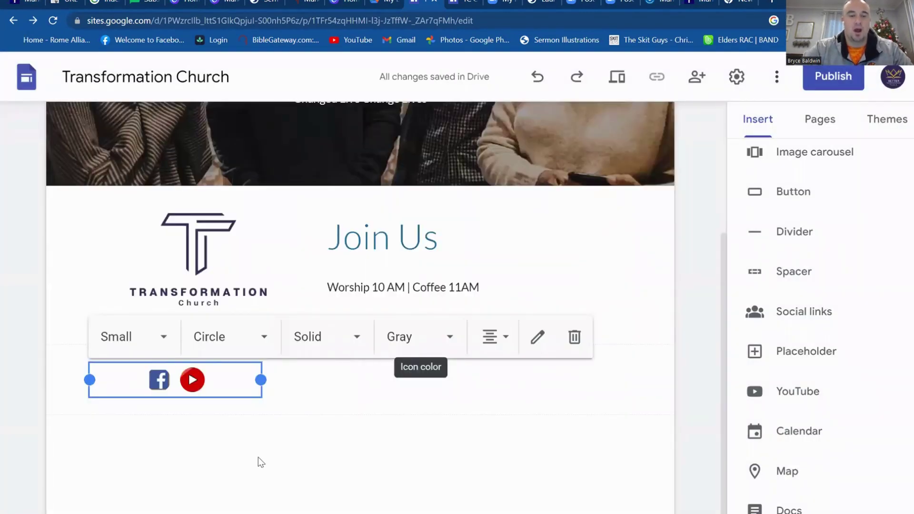
Drag the Facebook and YouTube icons into the Join Us section under the logo.
left_click(258, 459)
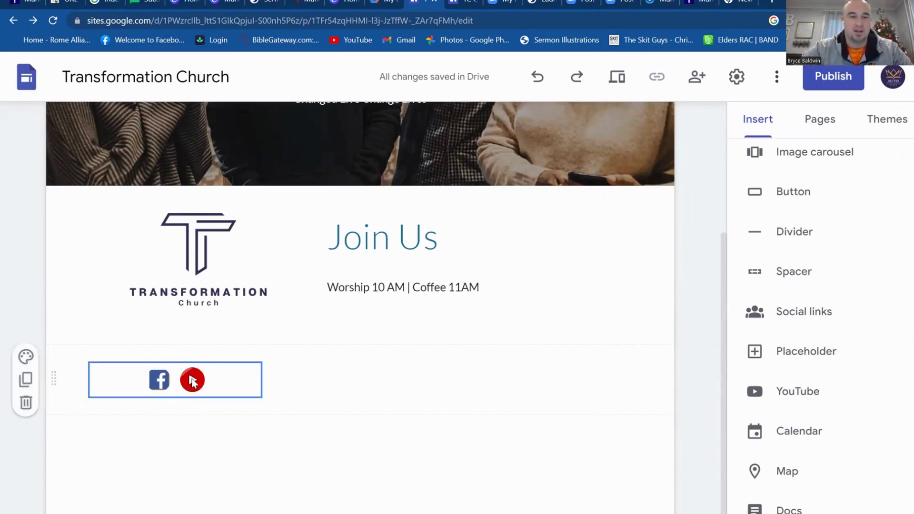
left_click_drag(192, 381, 184, 326)
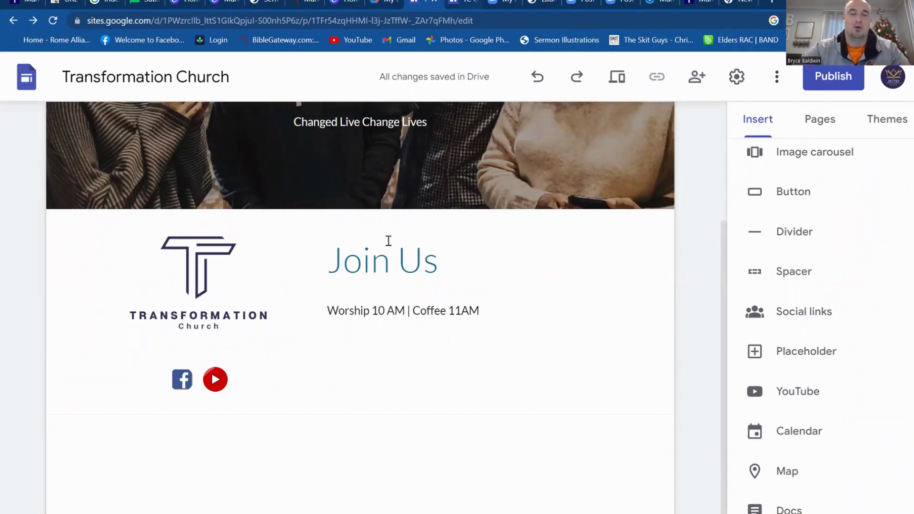
Switch to the TC CHURCH site, scroll down, and open then dismiss the YouTube video search.
left_click(464, 3)
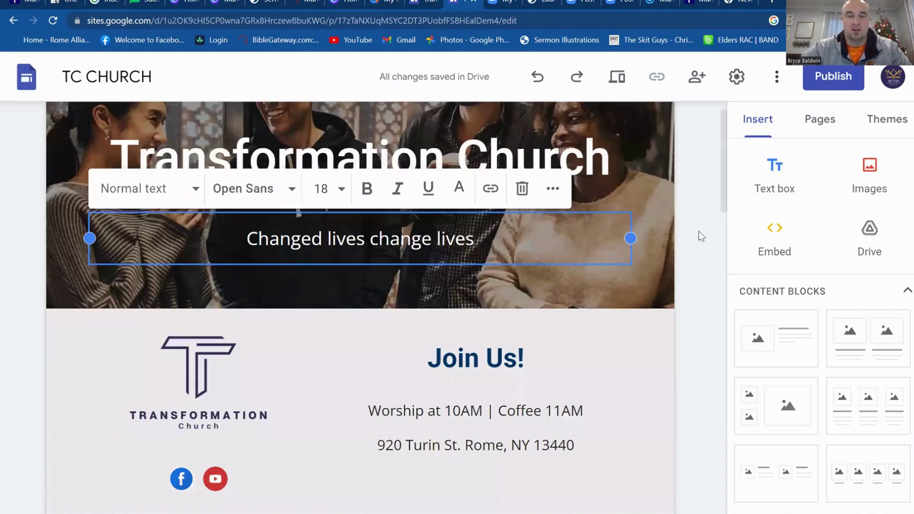
scroll(698, 233, "down", 4)
scroll(360, 280, "down", 3)
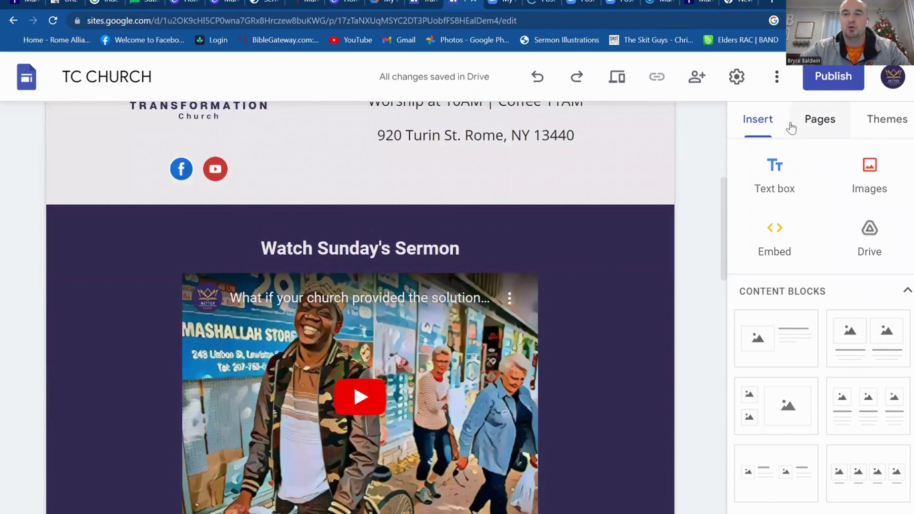
scroll(748, 294, "down", 10)
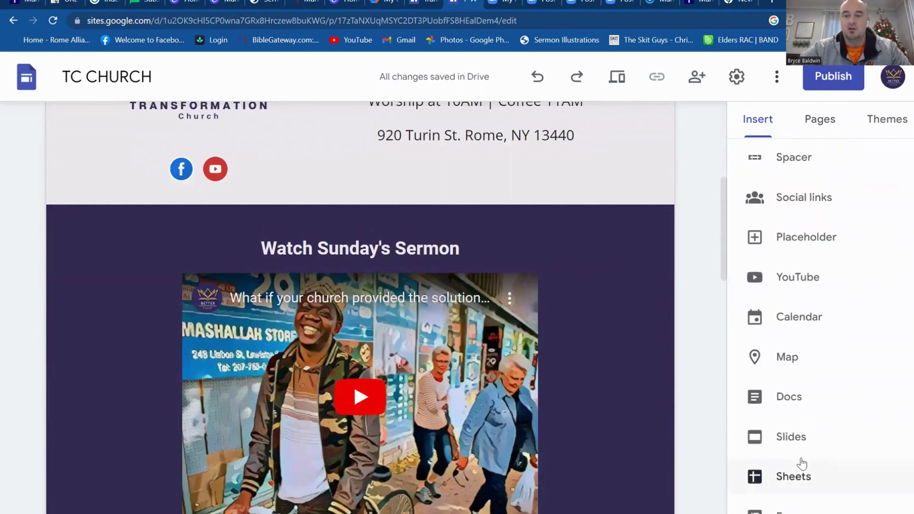
left_click(791, 288)
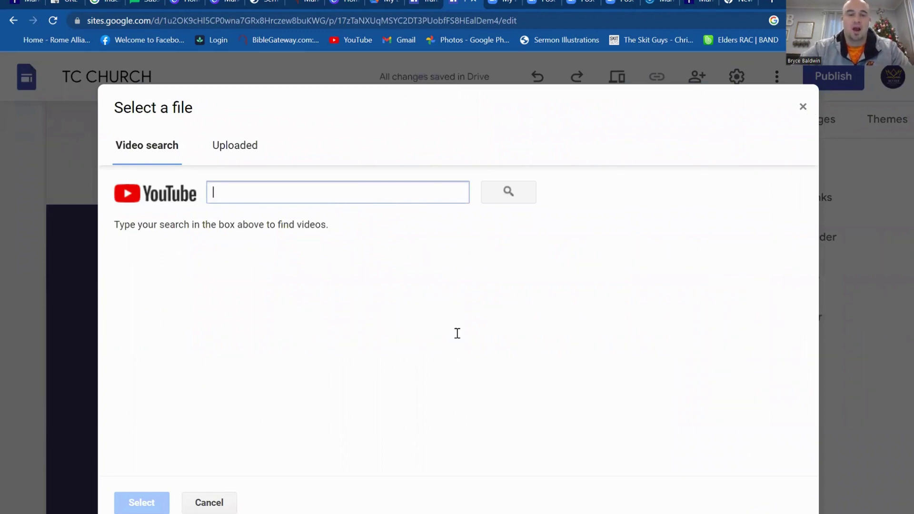
key("Escape")
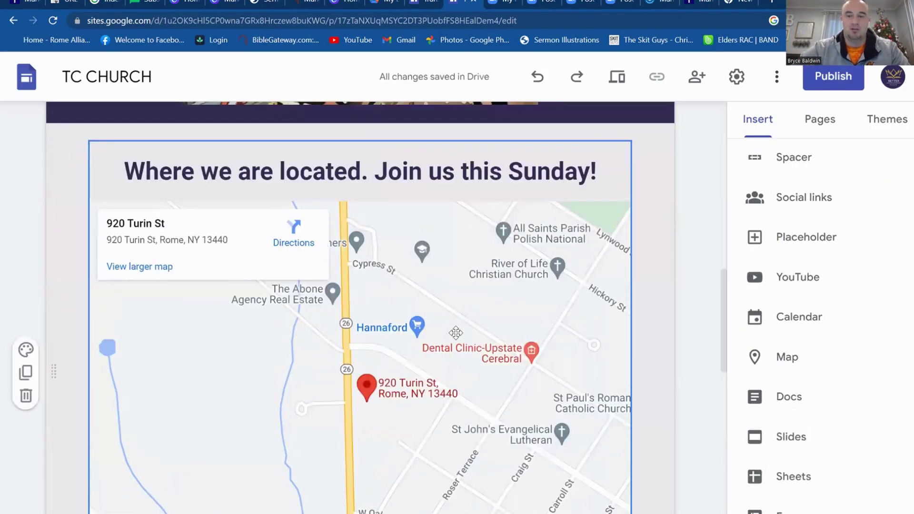
Open the map picker, close it without adding a map, and scroll down to the Connect Card.
left_click(801, 365)
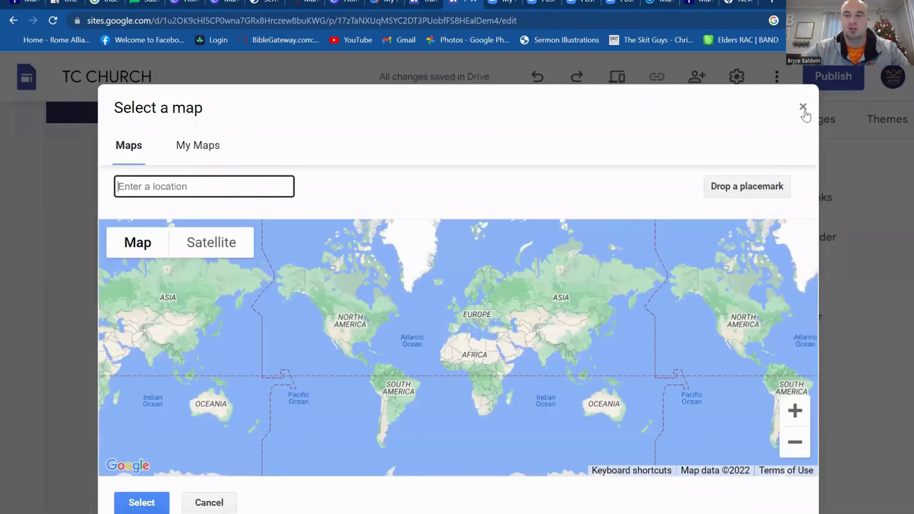
left_click(803, 107)
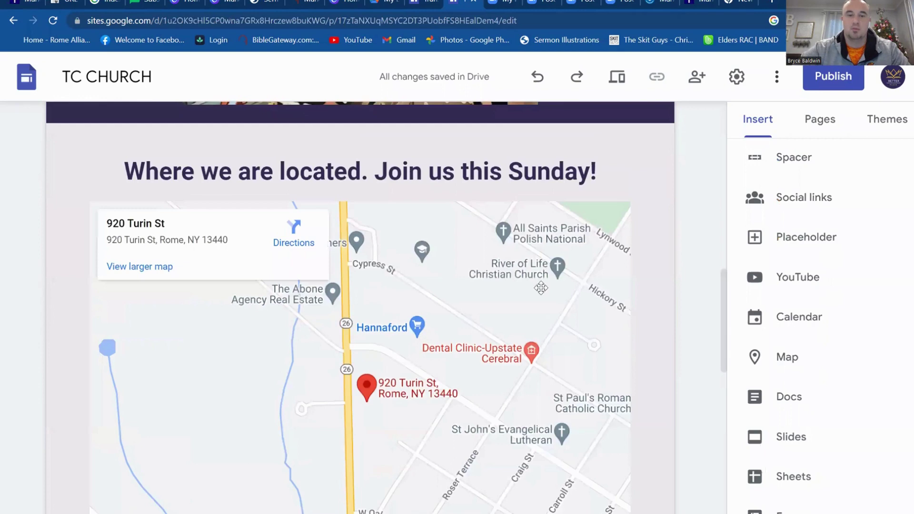
scroll(515, 313, "down", 3)
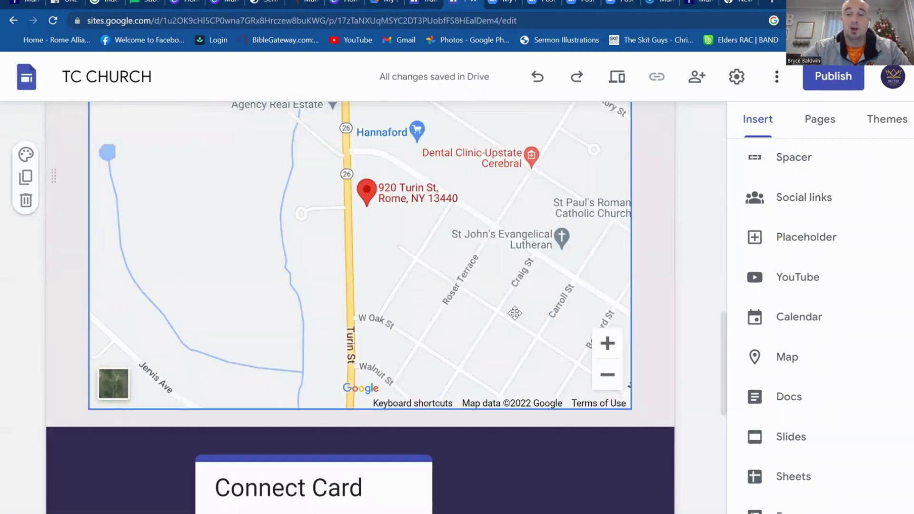
scroll(516, 316, "down", 2)
scroll(515, 313, "down", 5)
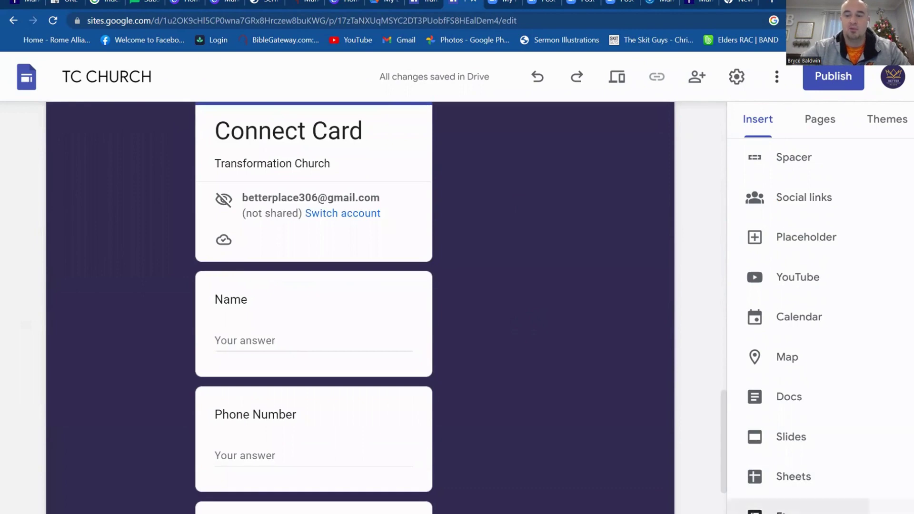
Open the Google Forms list, close it without inserting a form, and scroll back up.
left_click(783, 510)
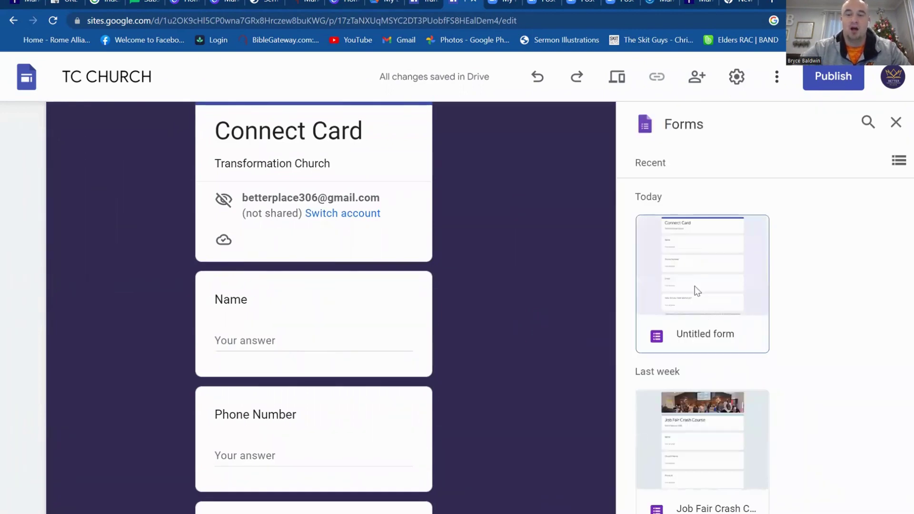
left_click(895, 122)
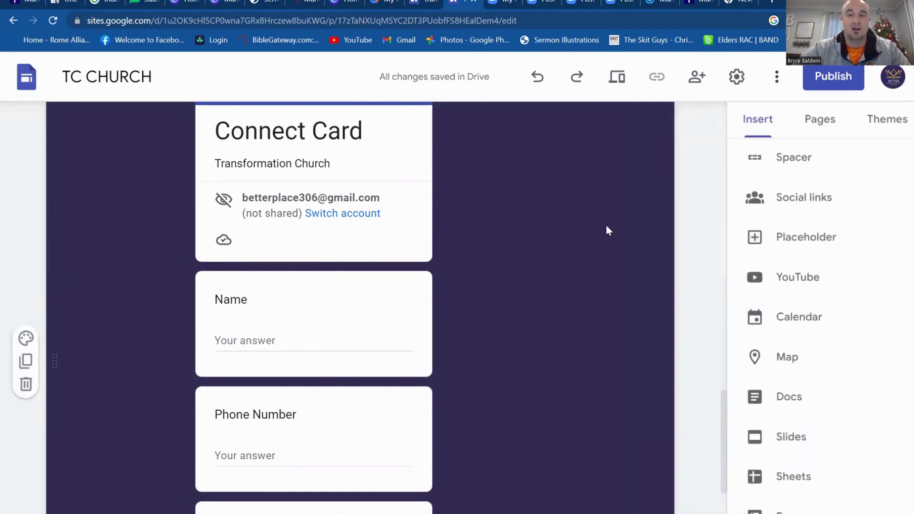
scroll(589, 312, "up", 10)
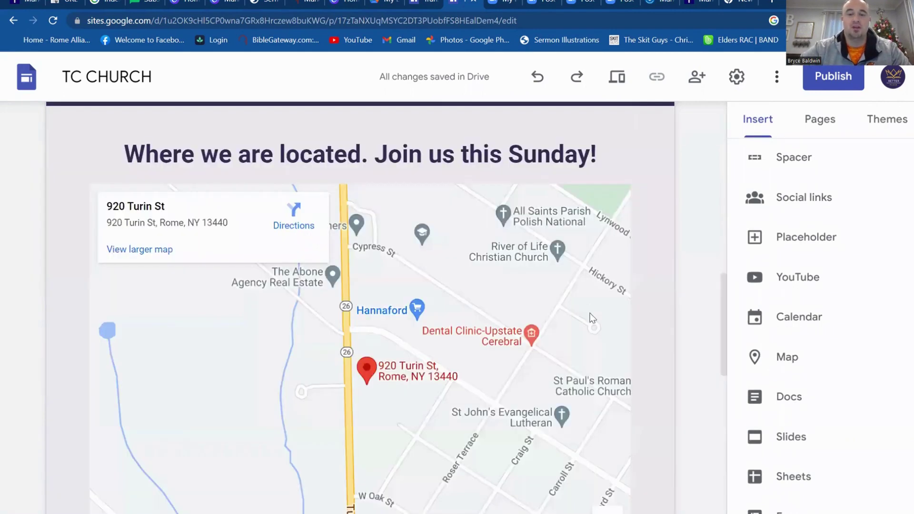
Open the Themes panel and view the Aristotle theme's custom colour #332c54 in the colour picker.
scroll(592, 317, "up", 10)
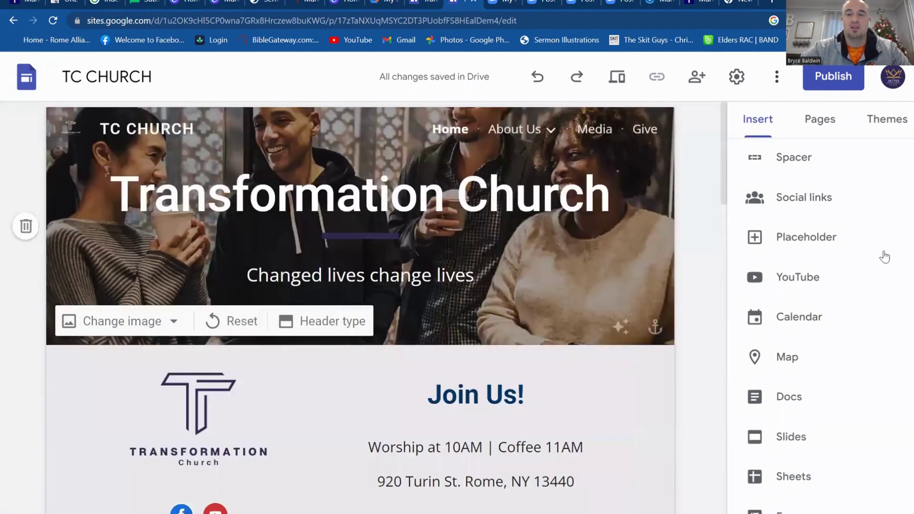
left_click(888, 120)
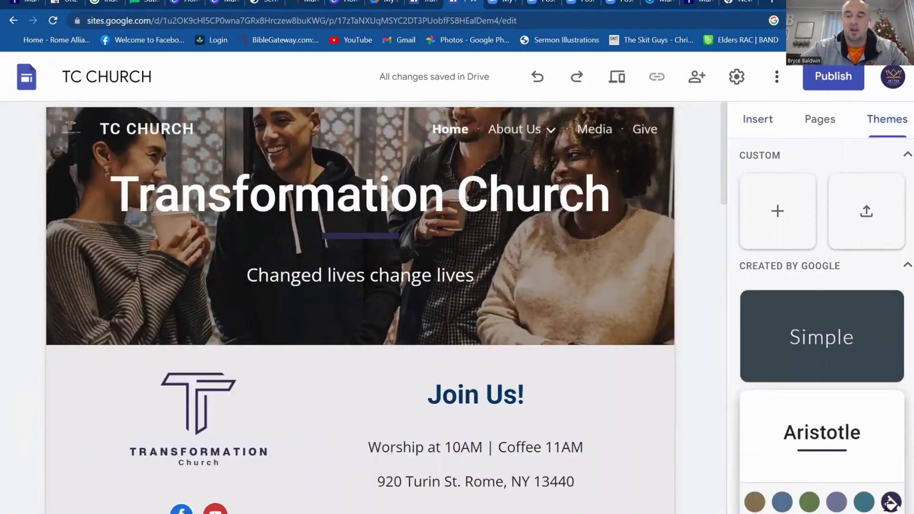
left_click(891, 502)
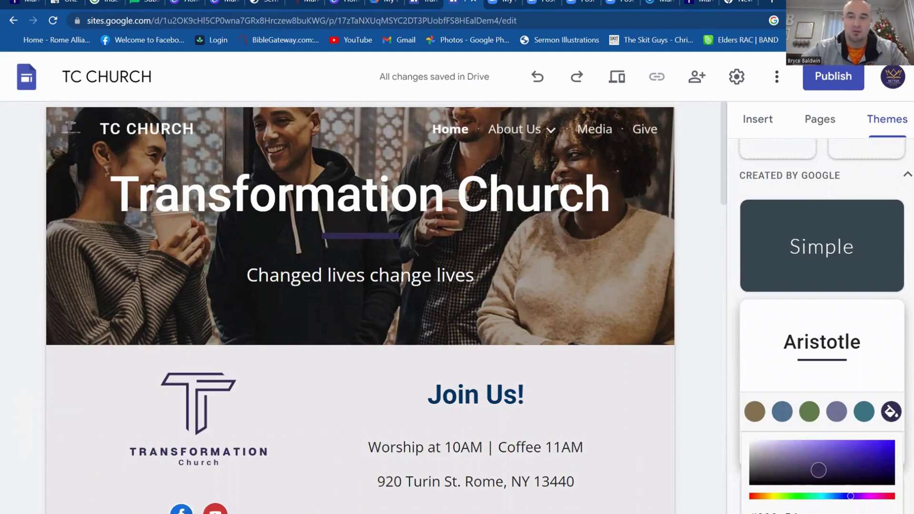
scroll(807, 452, "down", 5)
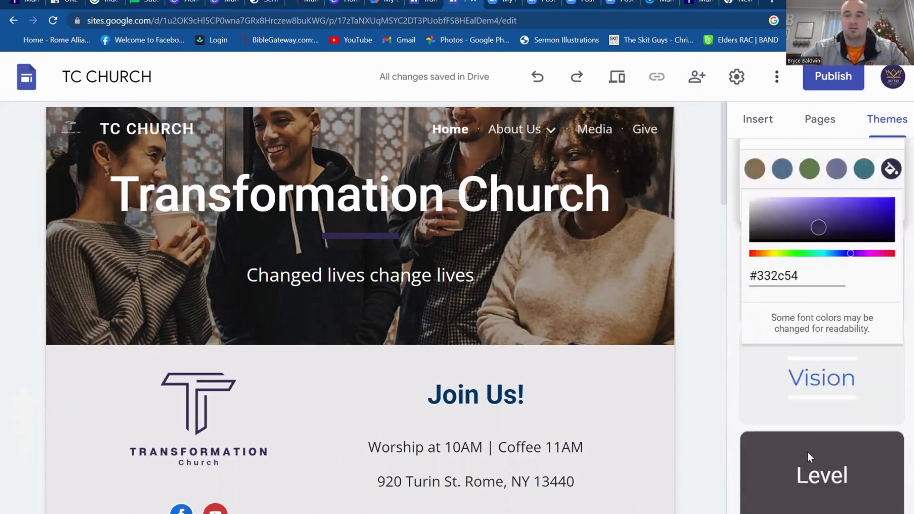
scroll(808, 452, "up", 6)
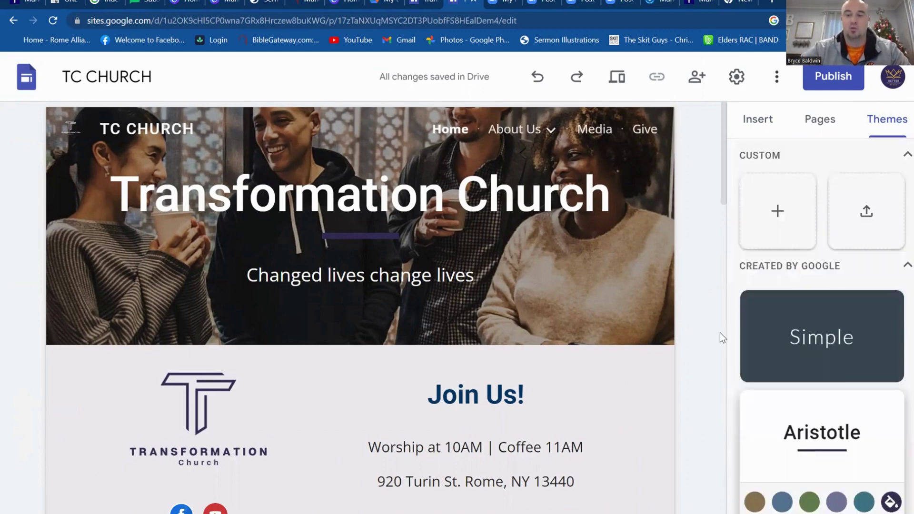
Open the About Us page and scroll through its auditorium header and What we Believe statement.
left_click(806, 136)
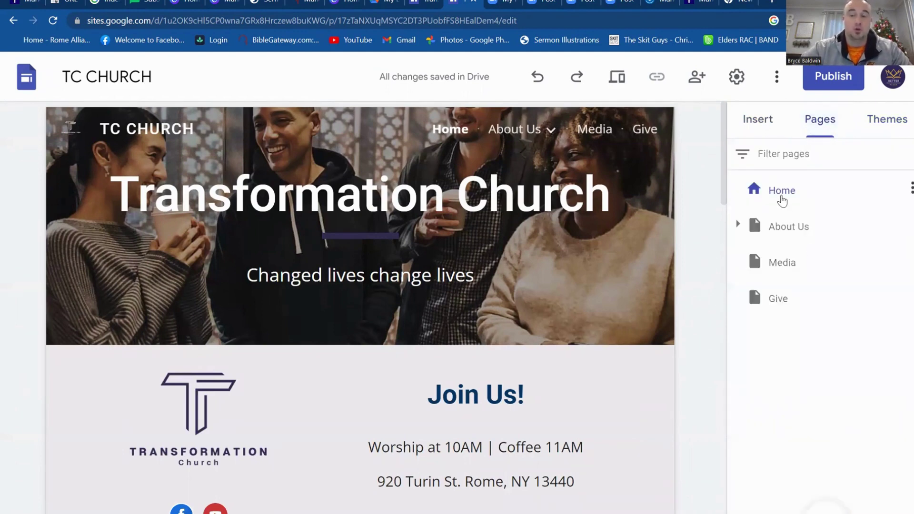
left_click(780, 231)
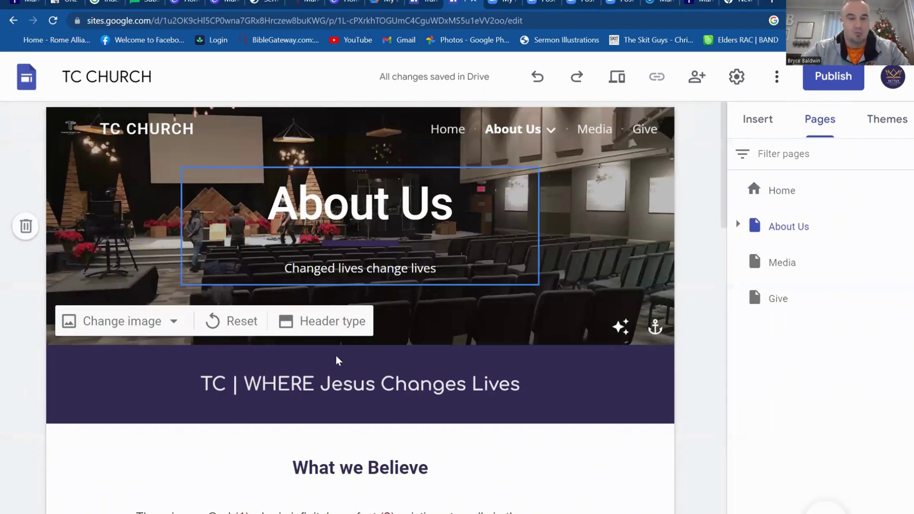
scroll(336, 360, "down", 7)
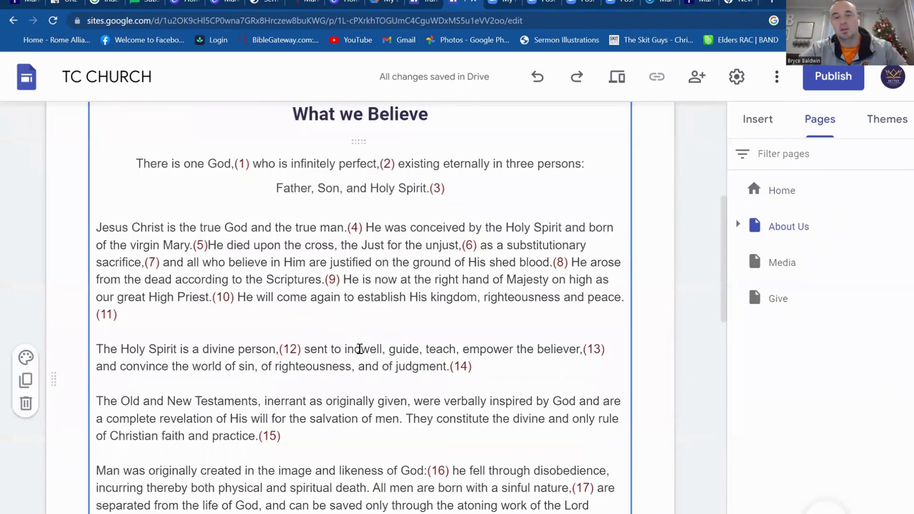
scroll(360, 349, "down", 9)
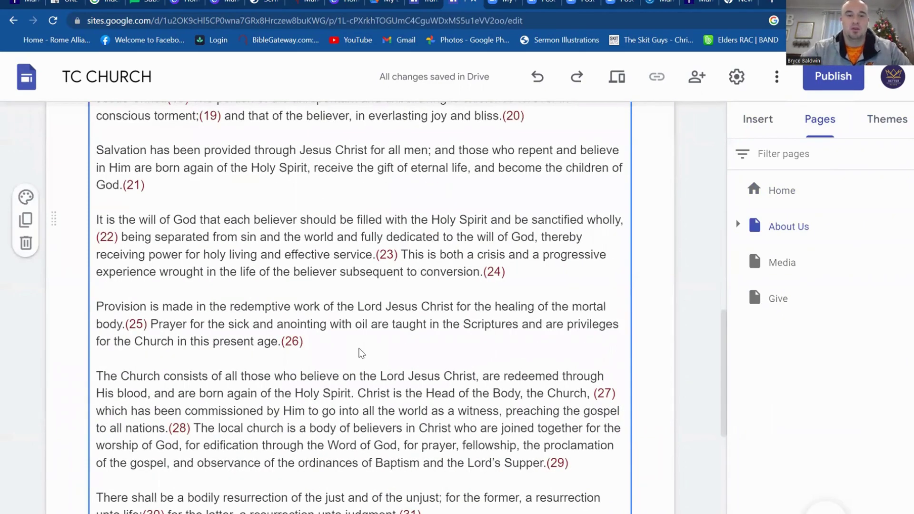
scroll(360, 353, "down", 11)
scroll(360, 350, "up", 7)
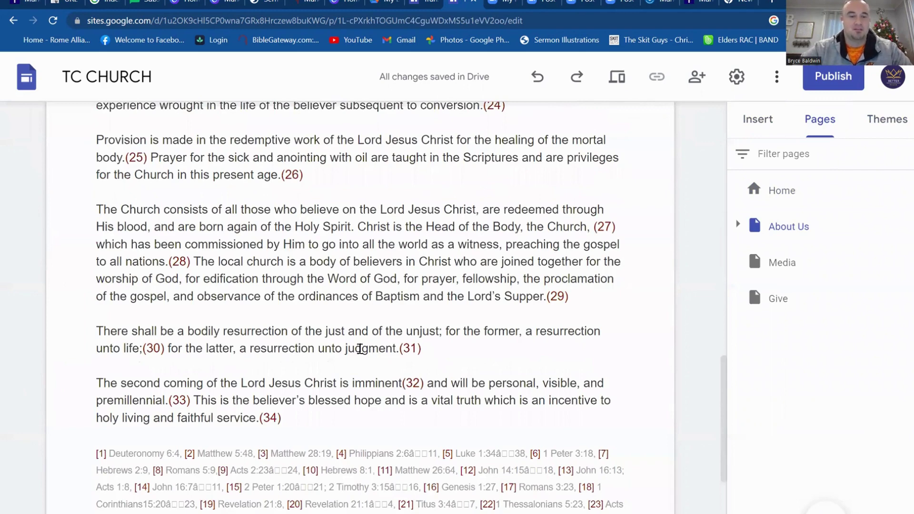
scroll(361, 350, "down", 7)
scroll(359, 351, "up", 20)
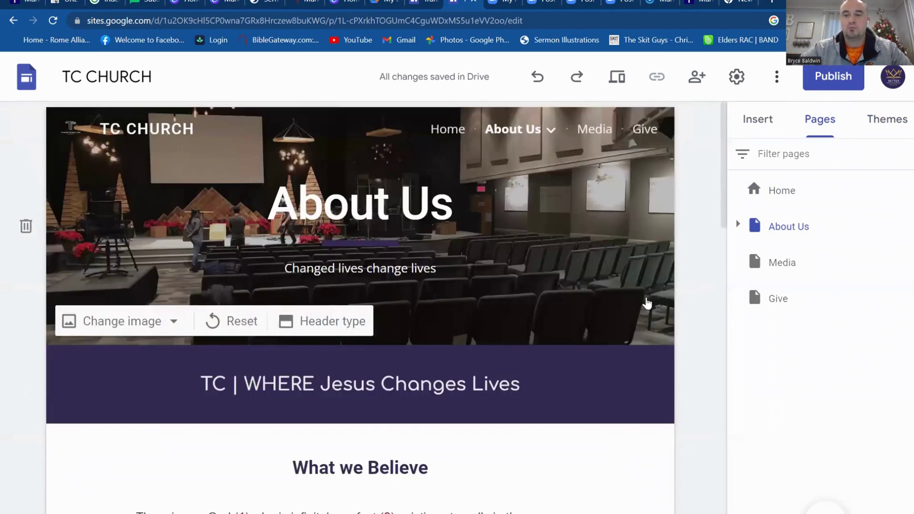
Visit the Media and Give pages, create a new page named 'Add Page', then return to Home.
left_click(790, 262)
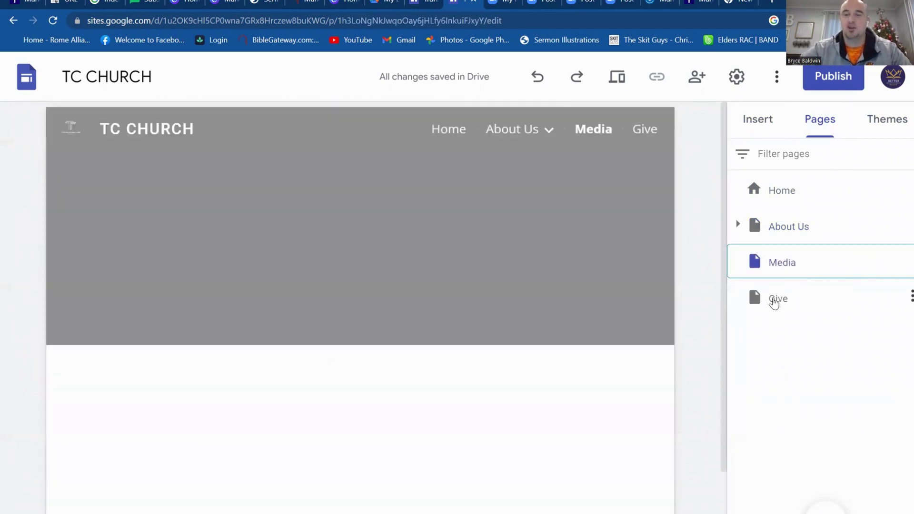
left_click(771, 299)
left_click(825, 505)
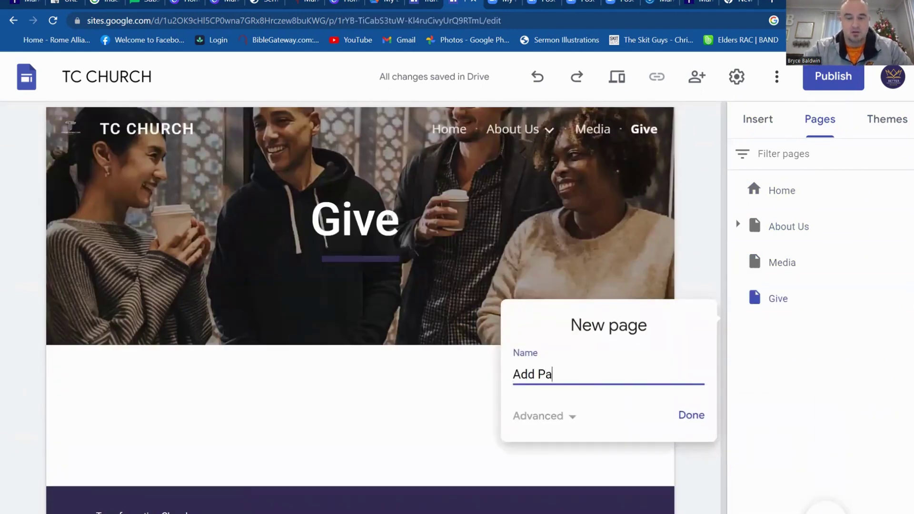
left_click(694, 416)
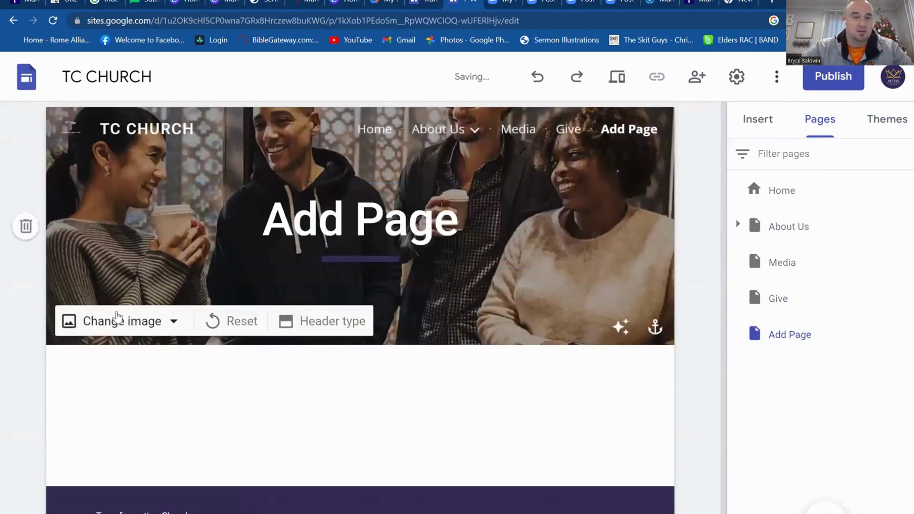
left_click(119, 320)
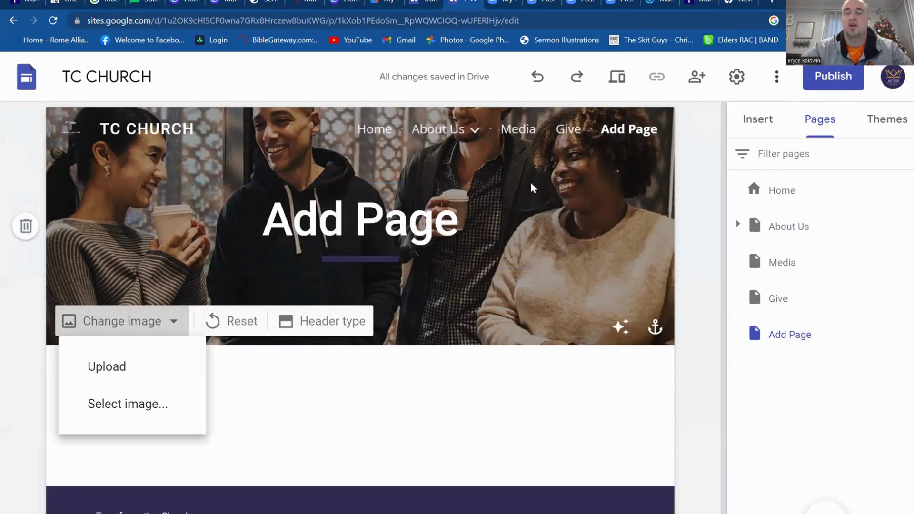
left_click(777, 186)
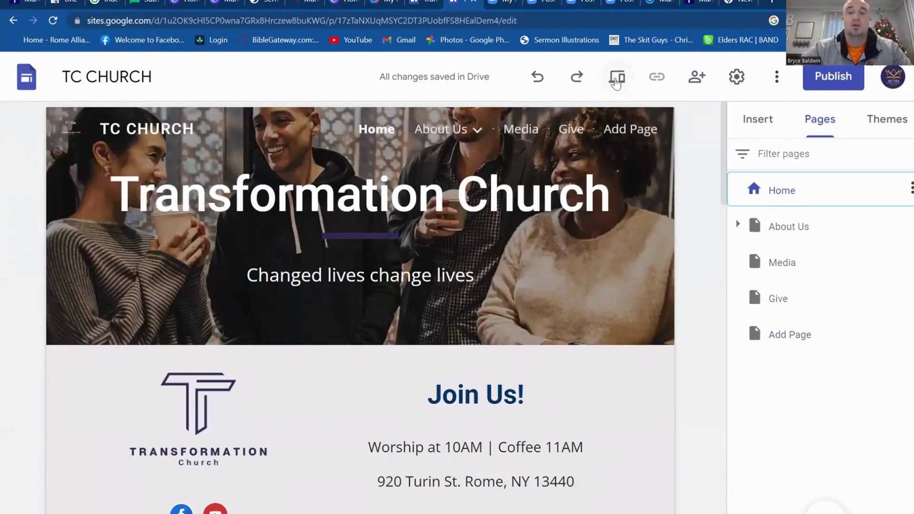
left_click(615, 80)
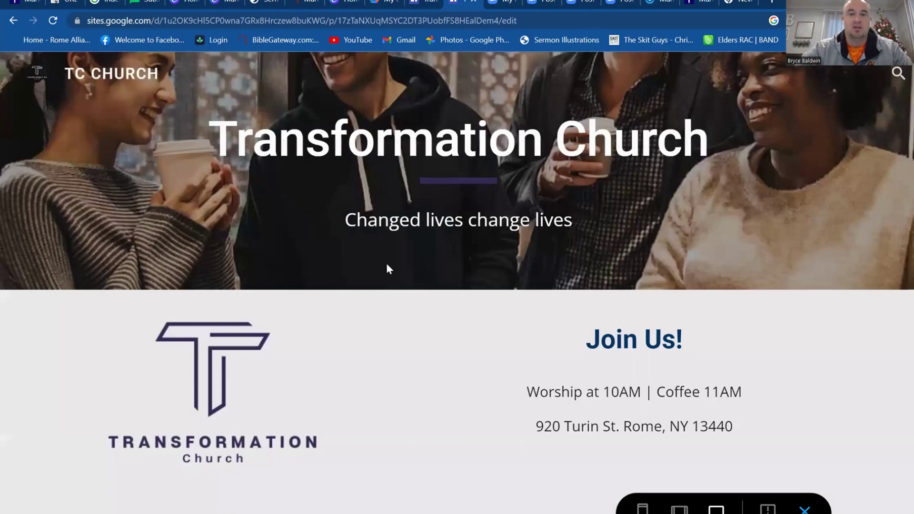
scroll(387, 263, "down", 5)
scroll(387, 264, "down", 6)
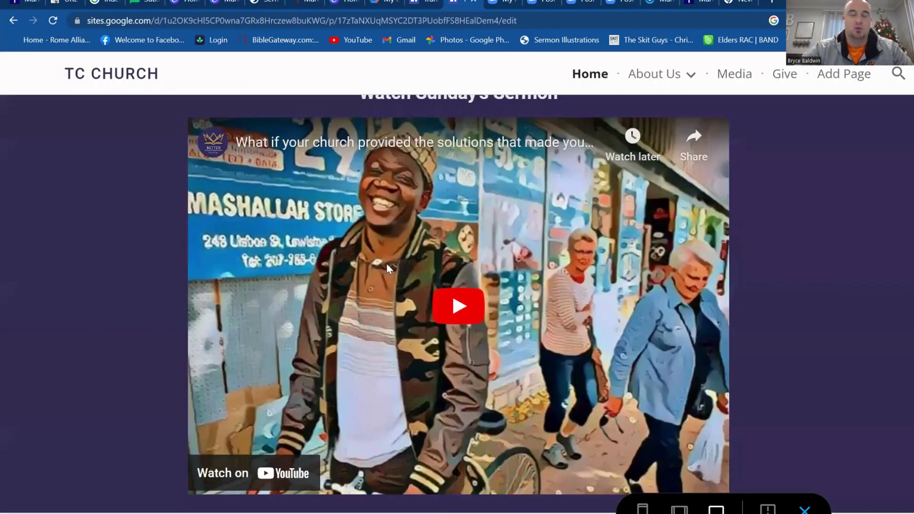
scroll(386, 265, "up", 11)
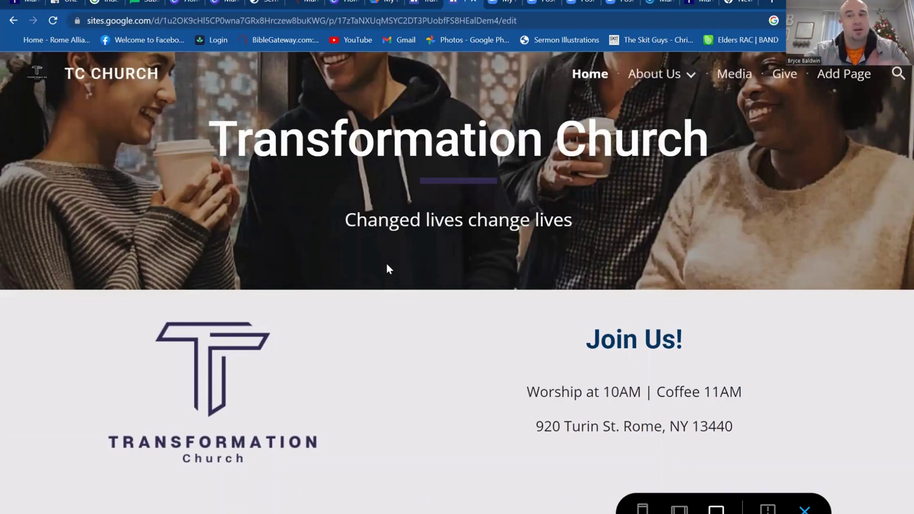
left_click(642, 508)
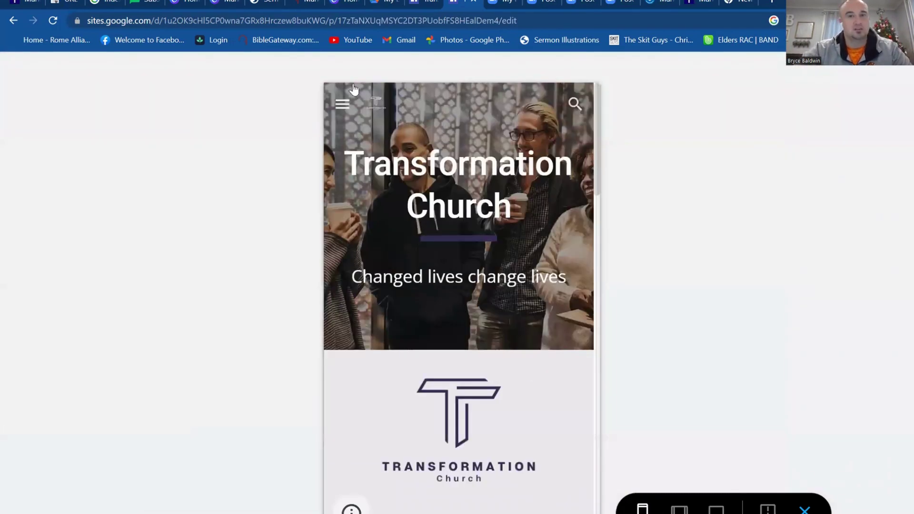
left_click(341, 113)
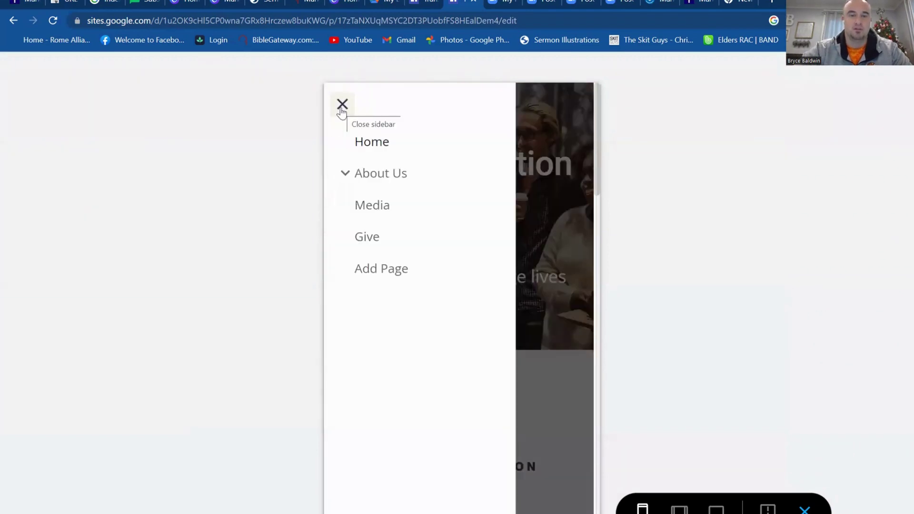
scroll(493, 355, "down", 10)
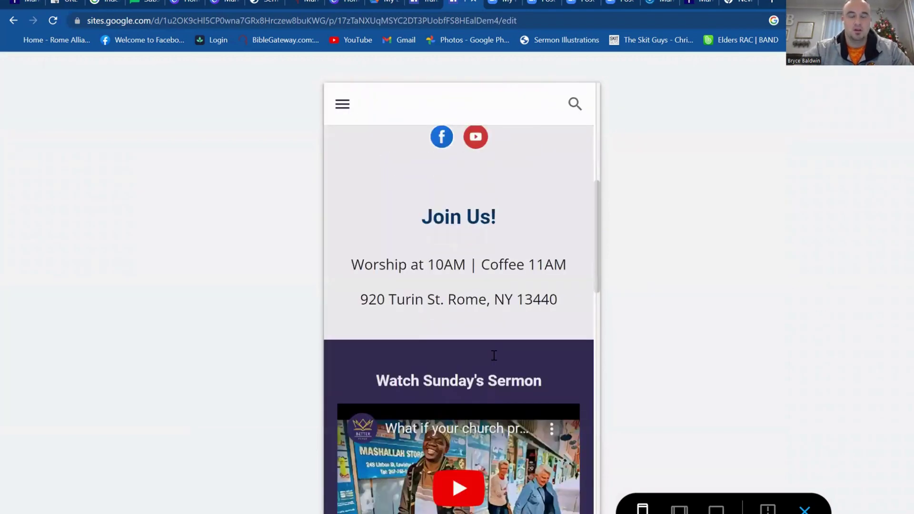
scroll(494, 355, "down", 2)
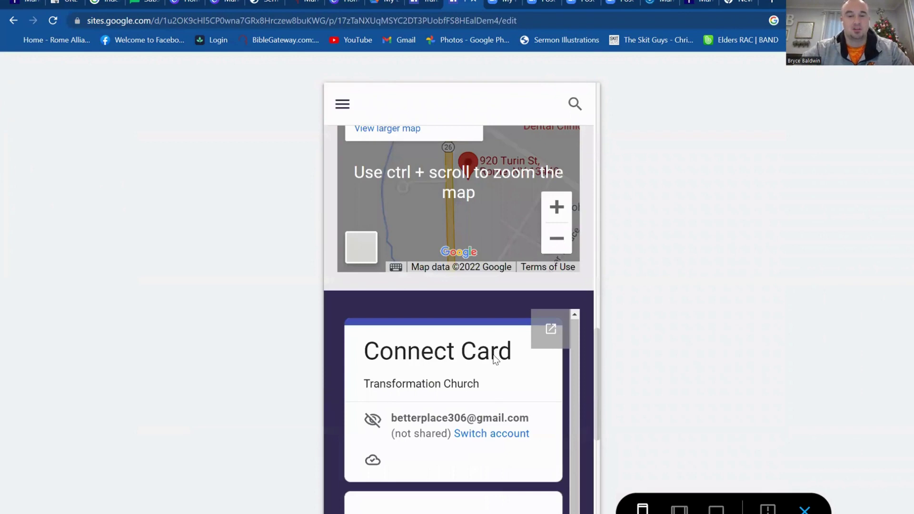
scroll(494, 359, "down", 8)
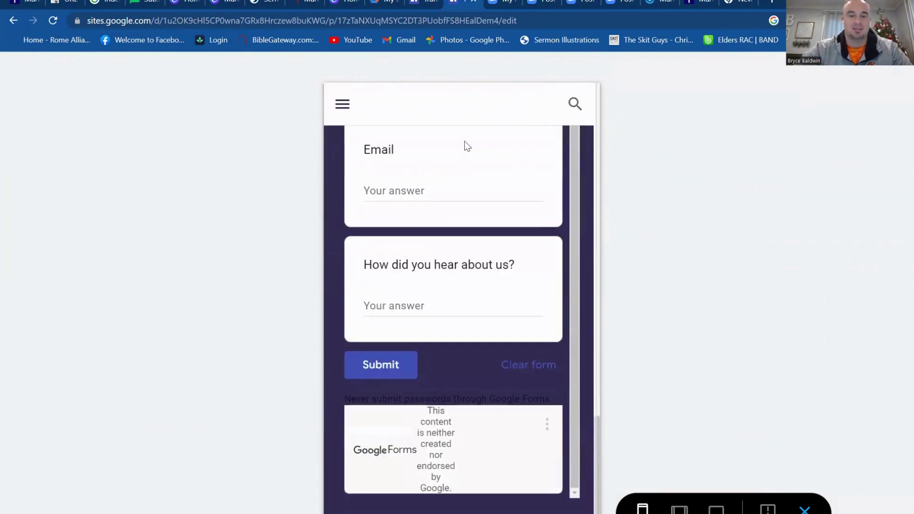
scroll(466, 144, "up", 10)
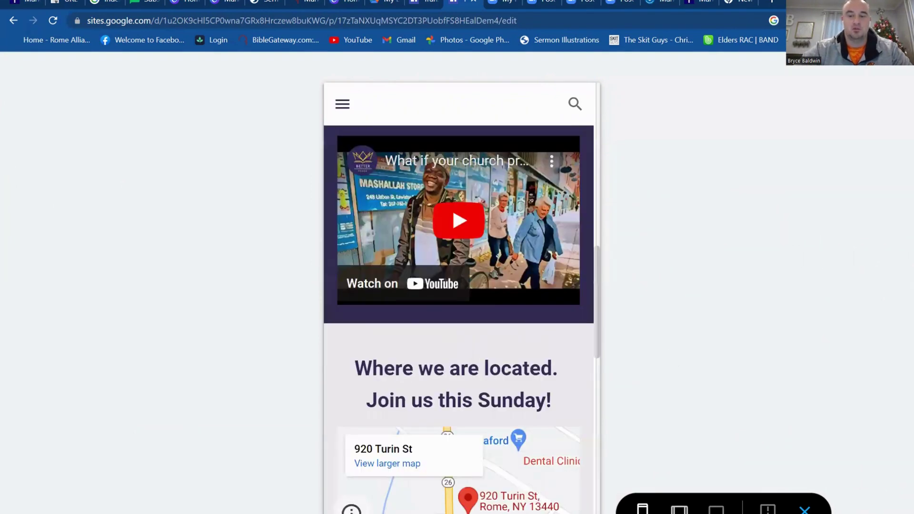
left_click(679, 508)
scroll(622, 342, "down", 5)
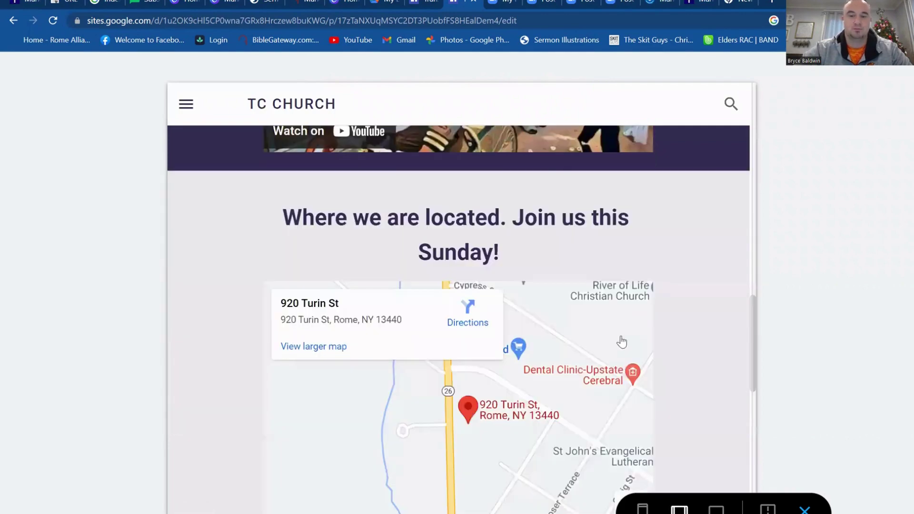
scroll(622, 342, "down", 10)
scroll(621, 341, "up", 8)
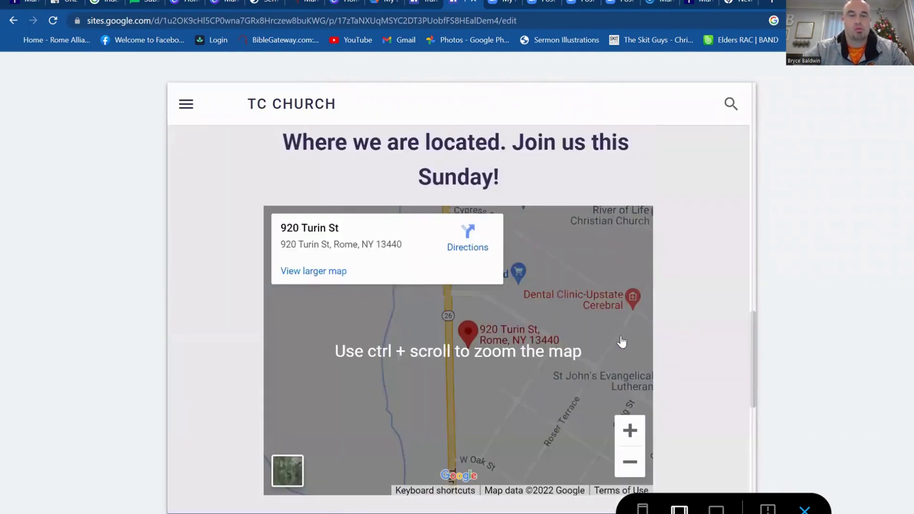
scroll(621, 342, "up", 5)
scroll(707, 464, "up", 5)
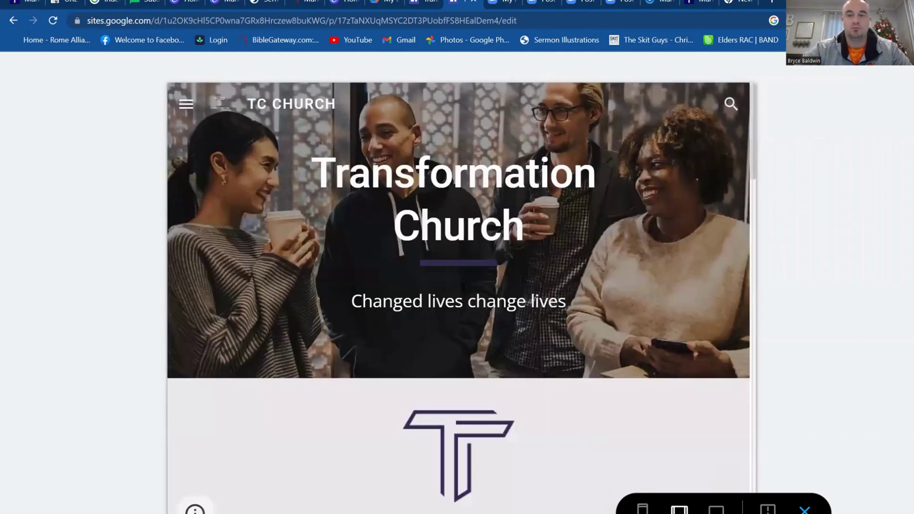
left_click(13, 21)
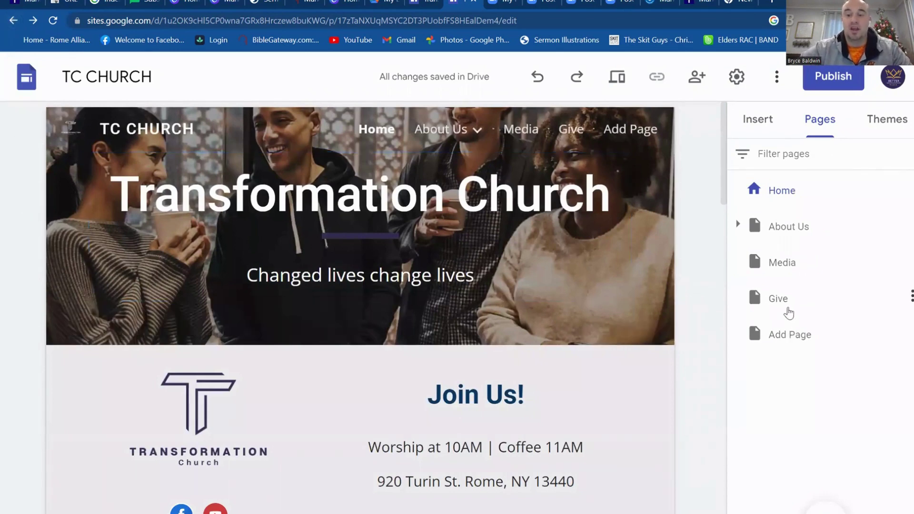
On the Give page, open and dismiss the Embed option, then switch to the Transformation Church editor.
left_click(787, 305)
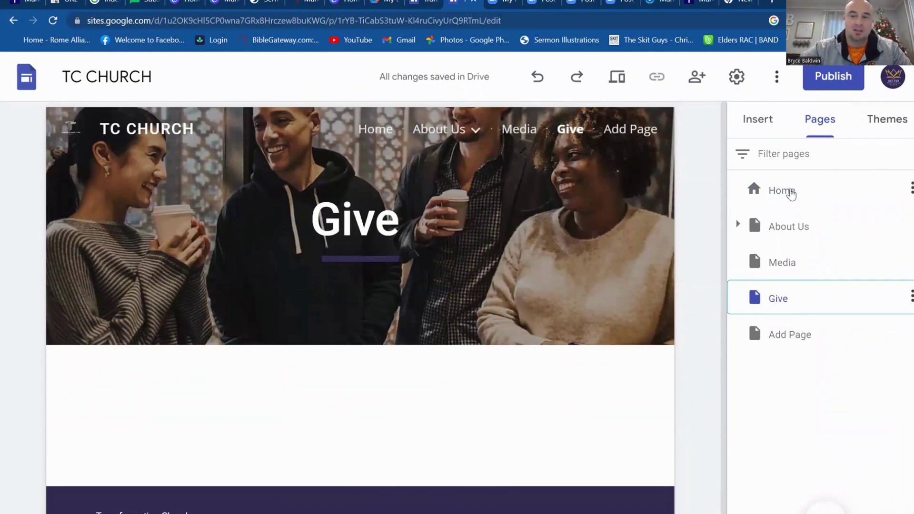
left_click(758, 126)
scroll(781, 238, "up", 10)
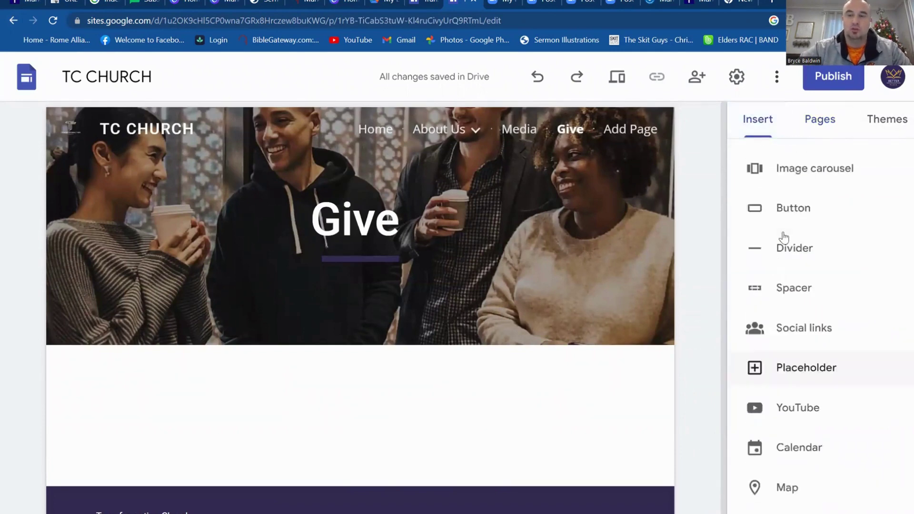
left_click(784, 236)
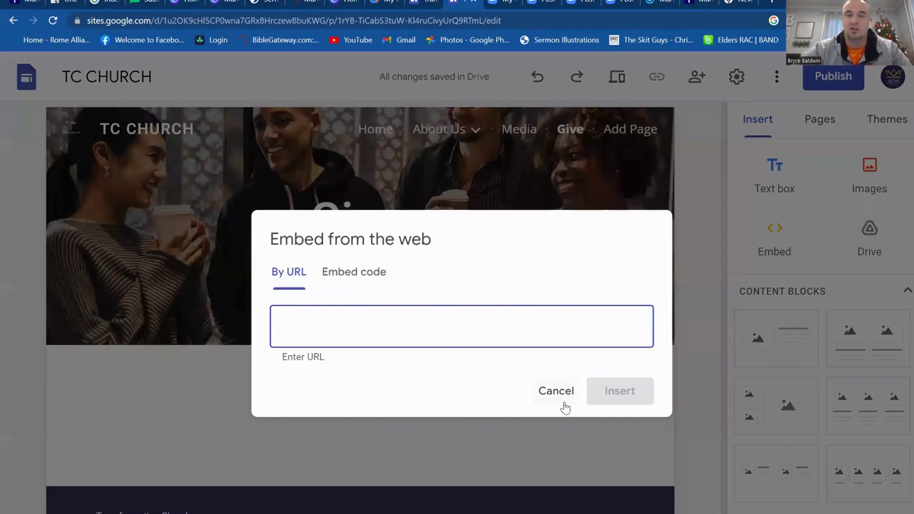
left_click(564, 405)
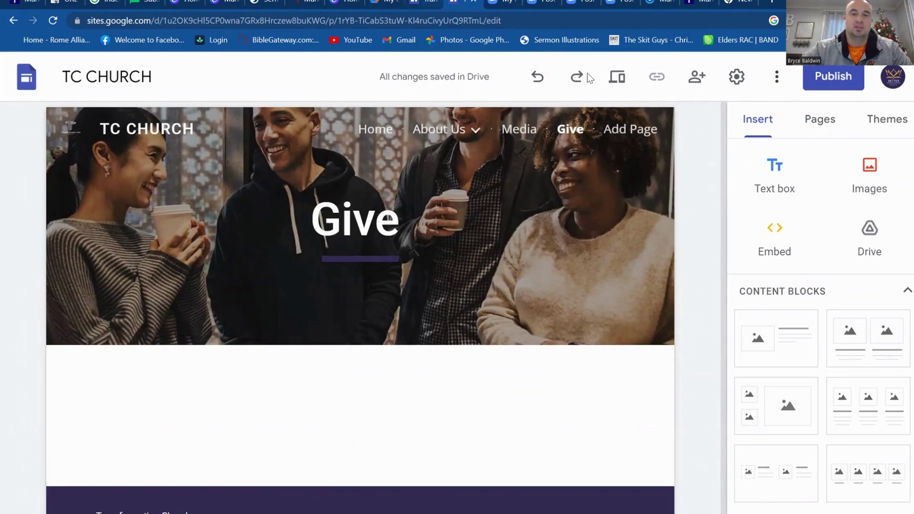
key("ctrl+shift+Tab")
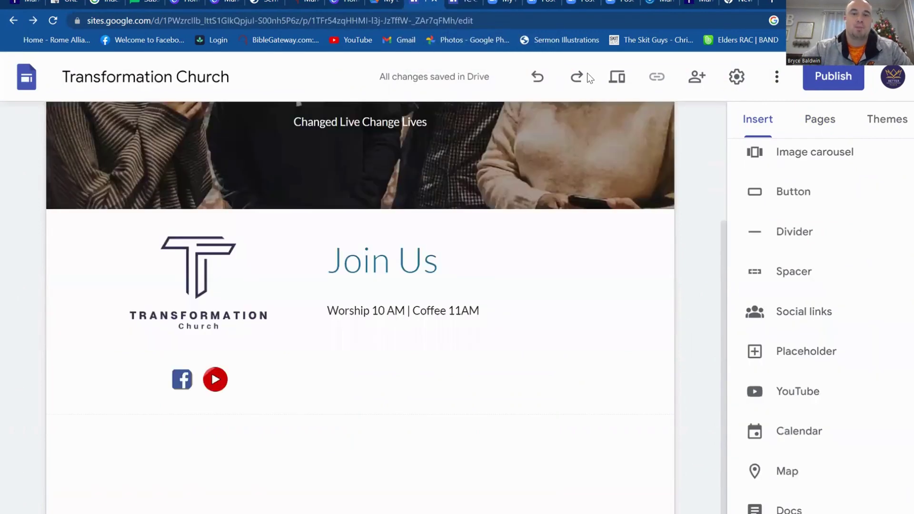
Open the Better Place site and check the Schedule a Free Coaching Call button's Calendly link.
left_click(14, 21)
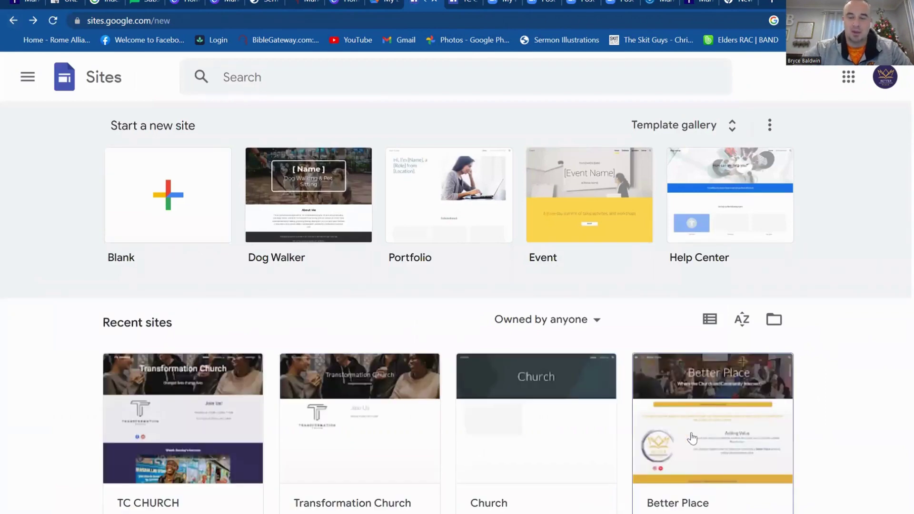
left_click(691, 433)
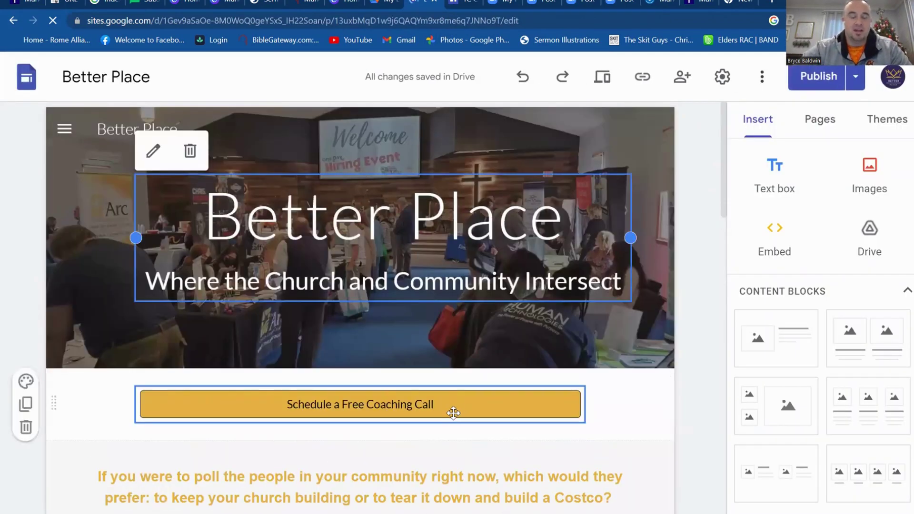
scroll(453, 413, "down", 1)
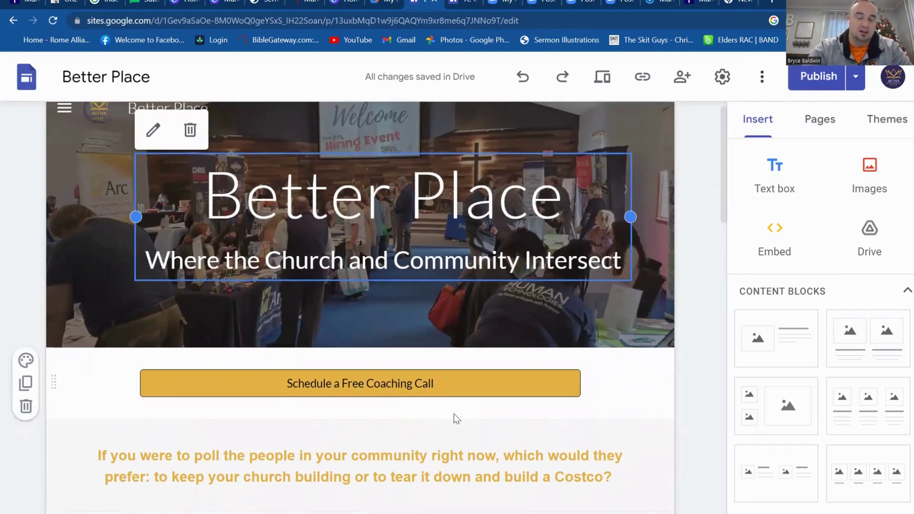
scroll(453, 413, "down", 2)
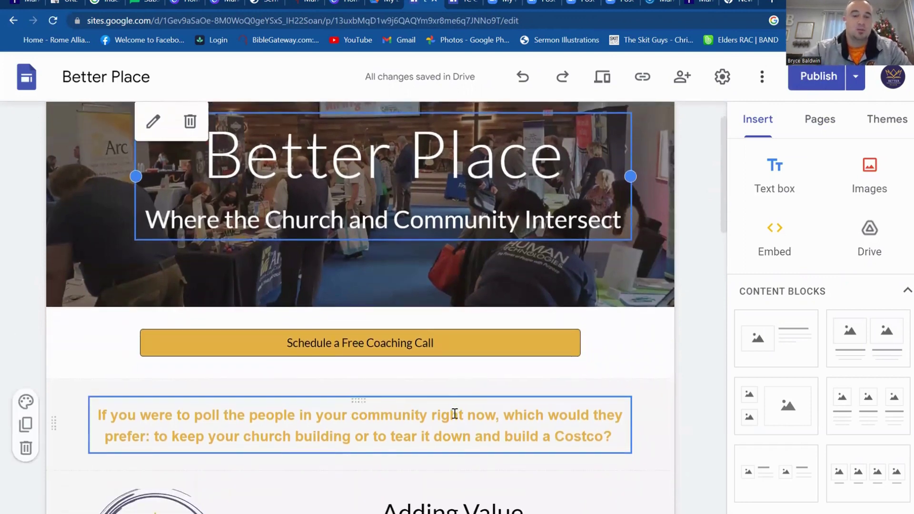
left_click(425, 342)
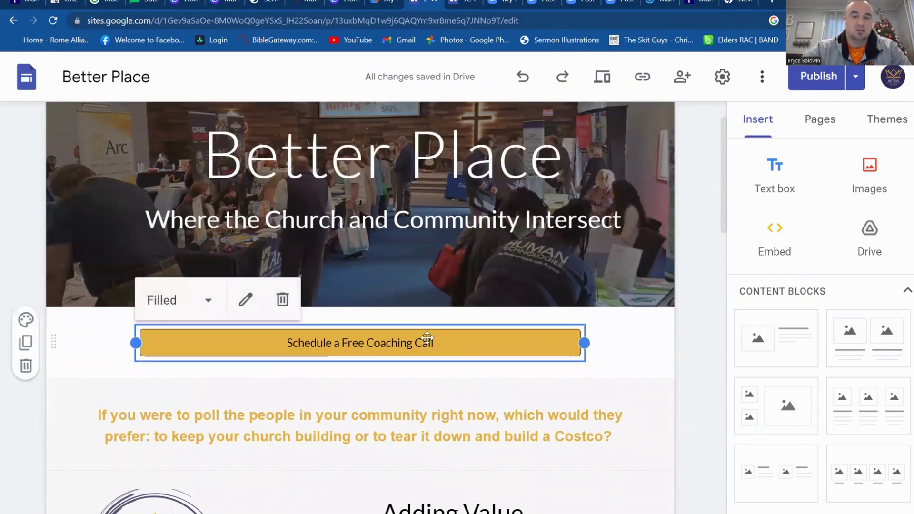
double_click(427, 339)
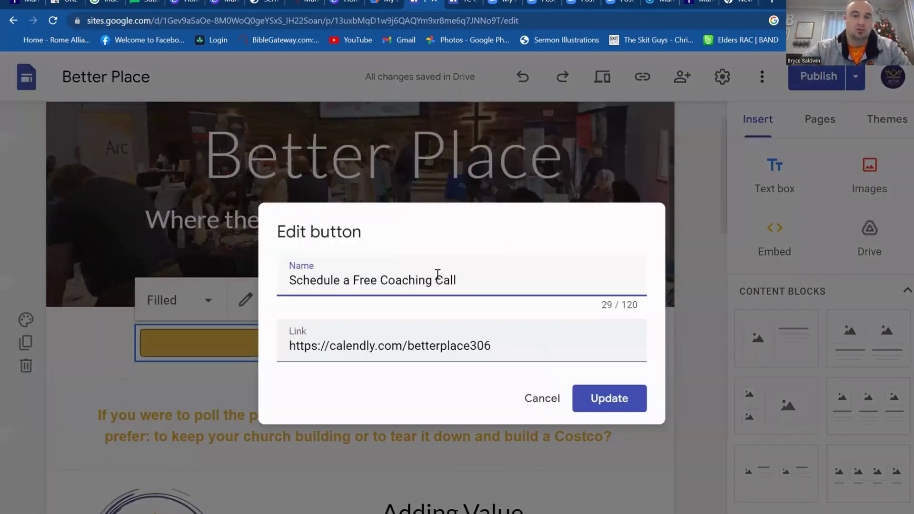
left_click(606, 408)
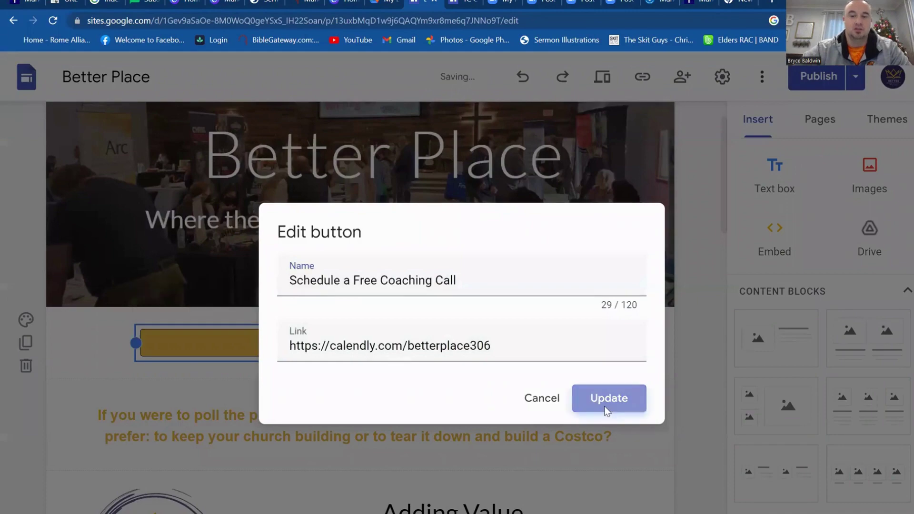
Review the Testimonial section's colour style options, including the Image background choice.
scroll(513, 453, "down", 6)
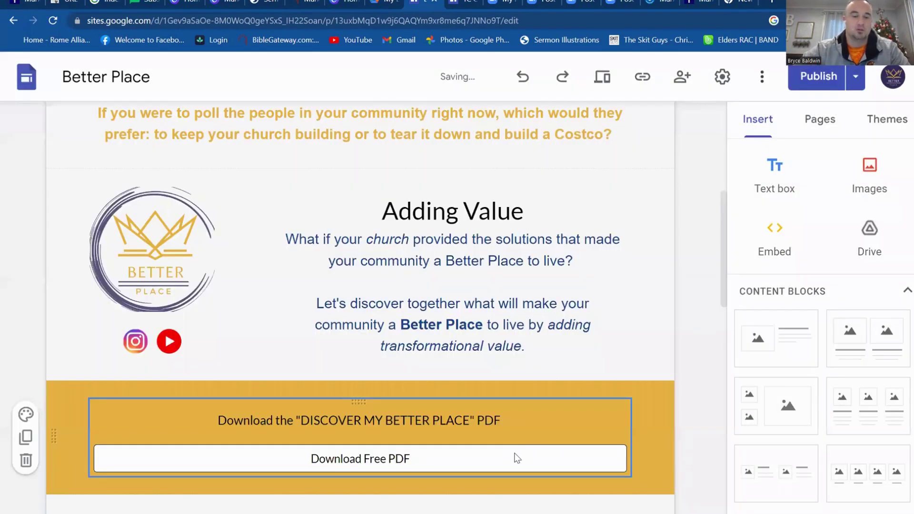
scroll(515, 453, "down", 5)
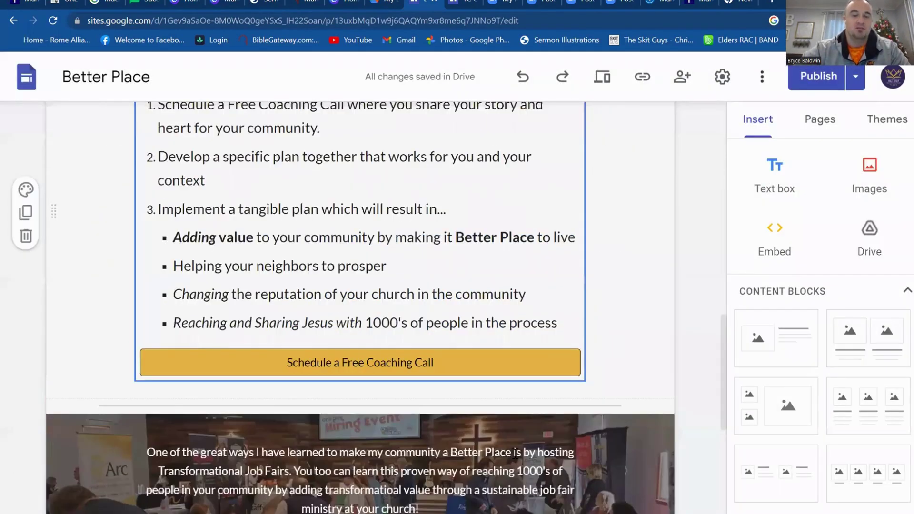
scroll(516, 456, "down", 8)
scroll(516, 458, "down", 2)
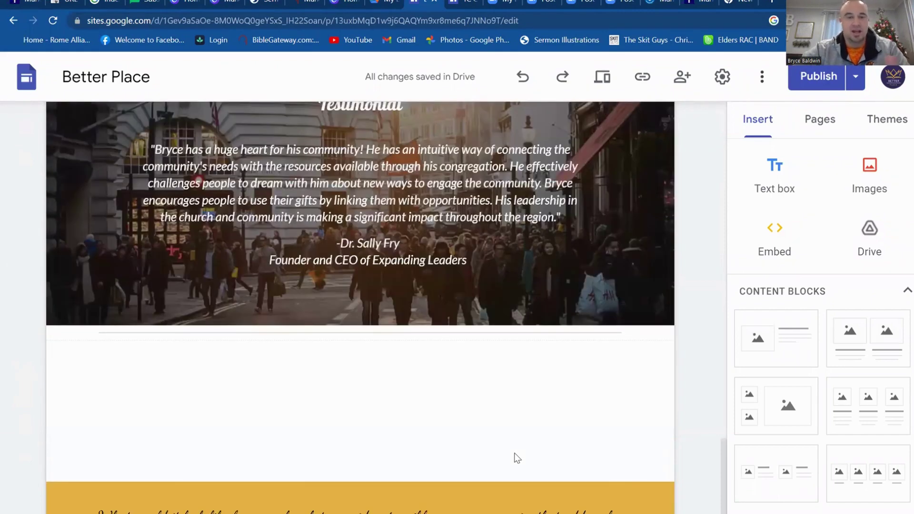
scroll(30, 391, "up", 4)
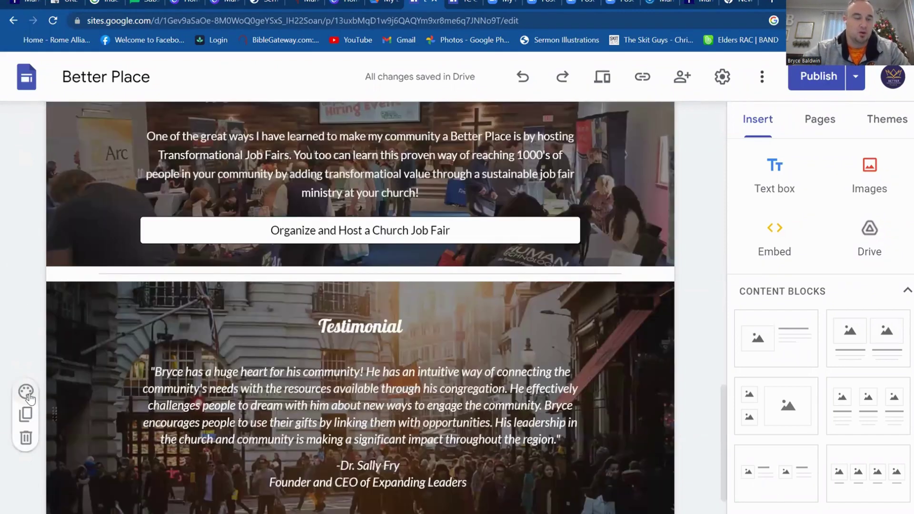
left_click(27, 392)
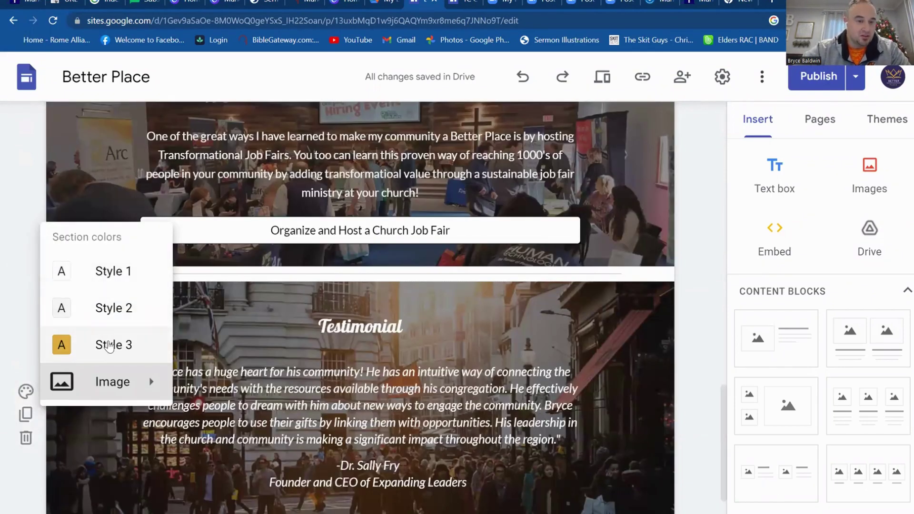
mouse_move(111, 394)
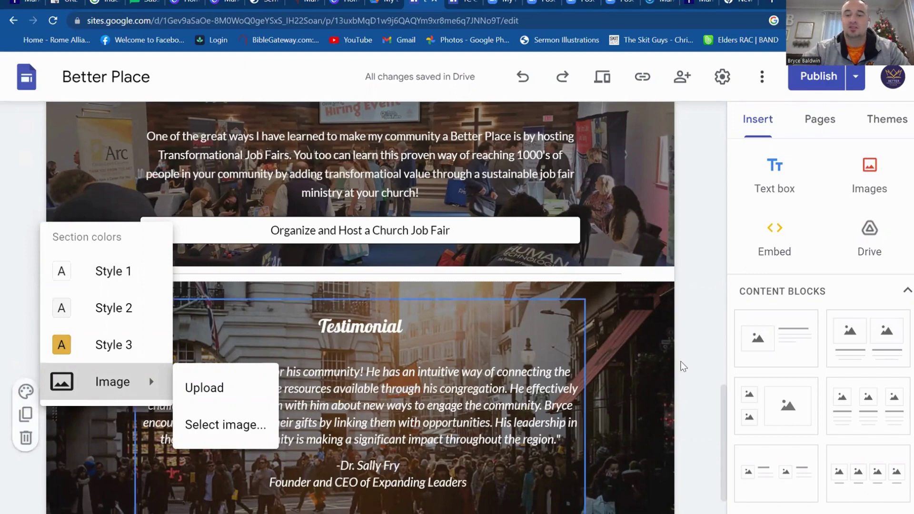
scroll(688, 396, "down", 2)
scroll(688, 396, "up", 1)
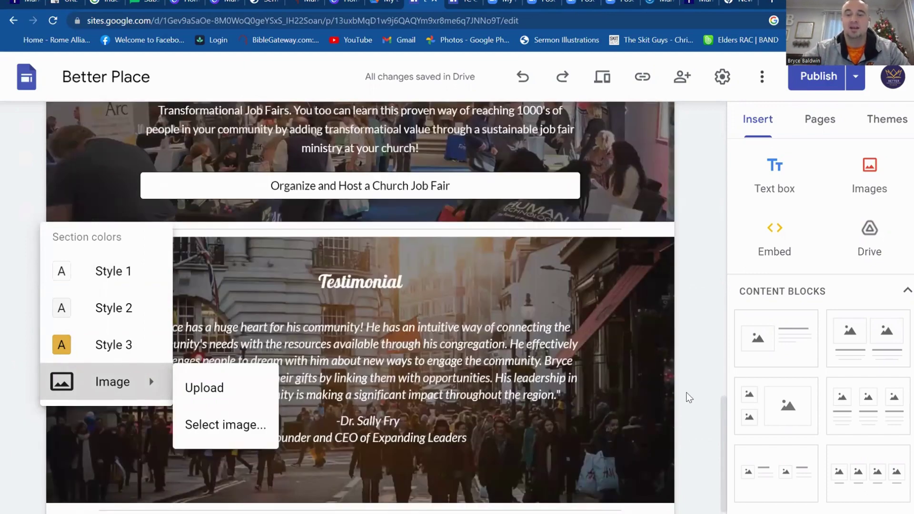
scroll(688, 396, "down", 3)
scroll(455, 228, "up", 6)
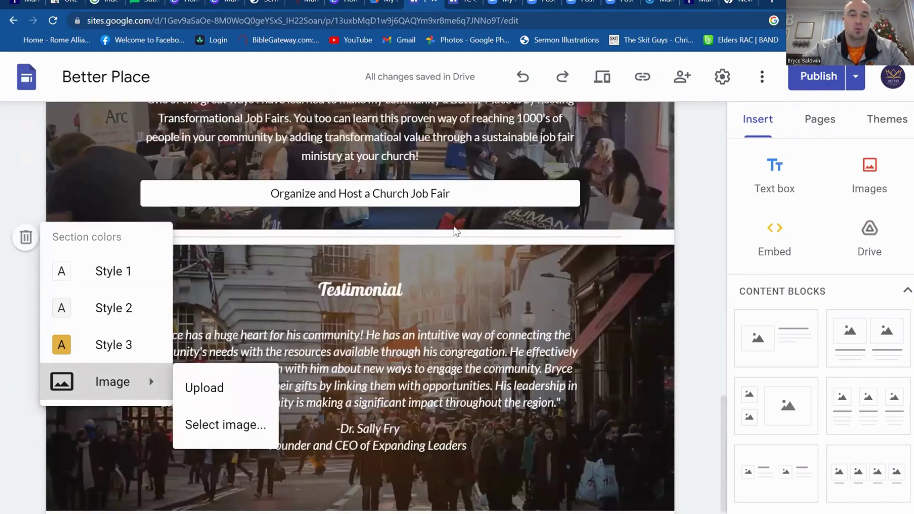
scroll(585, 122, "up", 6)
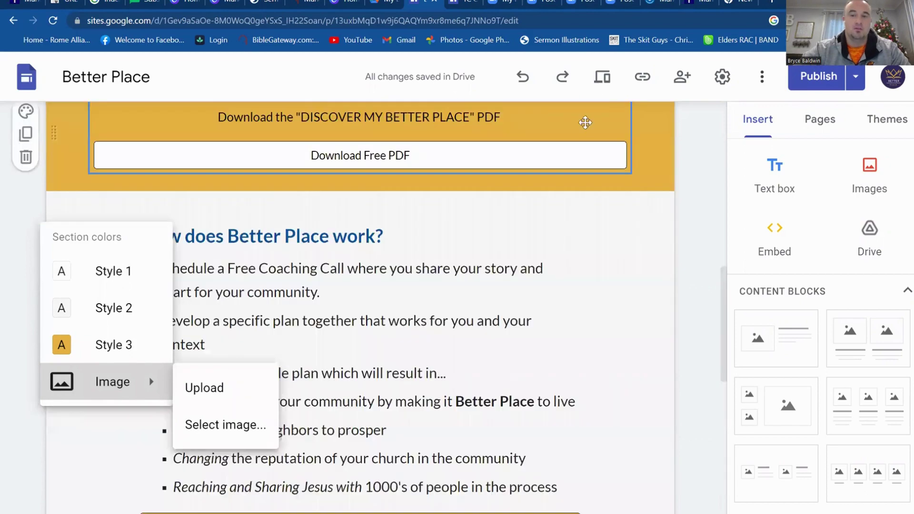
scroll(635, 362, "down", 2)
scroll(634, 362, "down", 10)
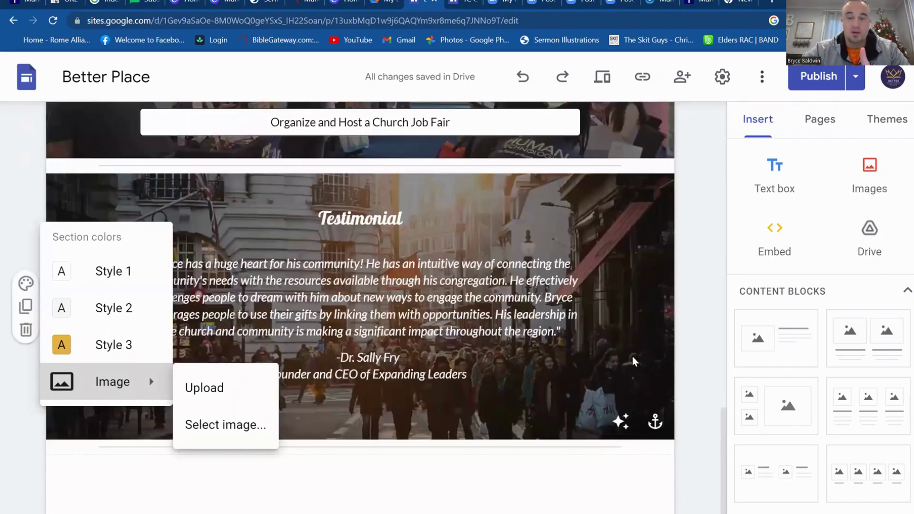
scroll(563, 405, "down", 4)
Close the Section colors menu, start editing the footer, then return to the Better Place editor.
left_click(689, 439)
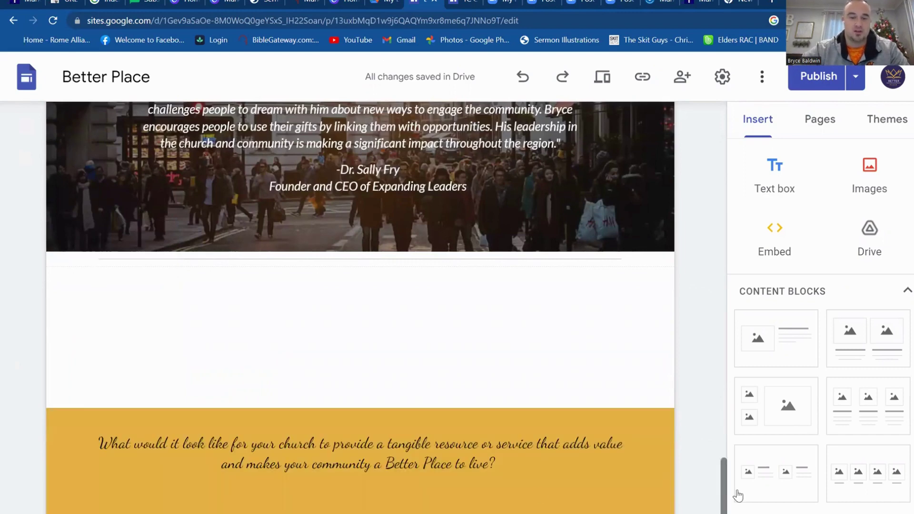
left_click(527, 484)
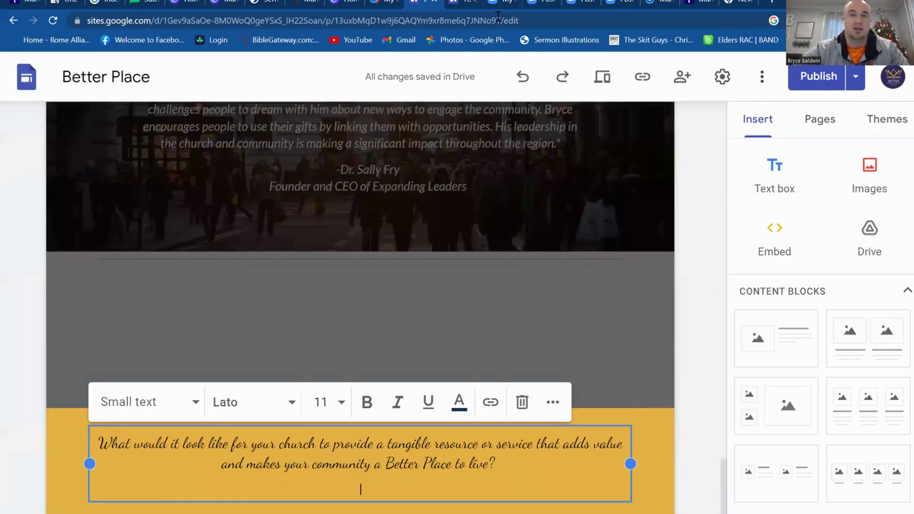
key("ctrl+Tab")
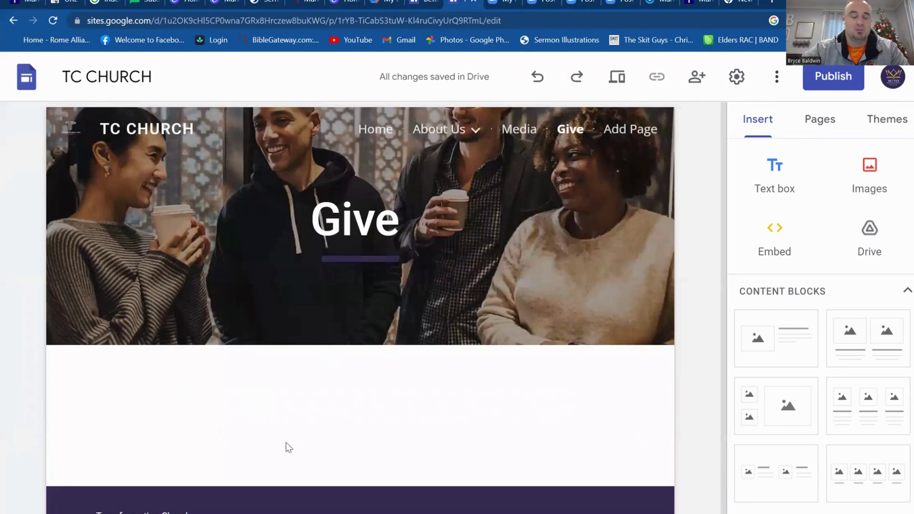
scroll(286, 443, "down", 1)
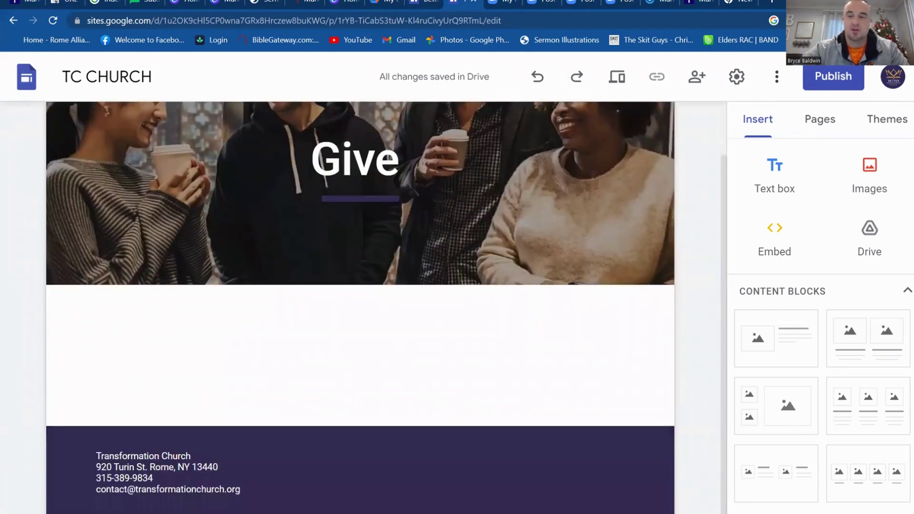
left_click(418, 4)
scroll(499, 278, "up", 5)
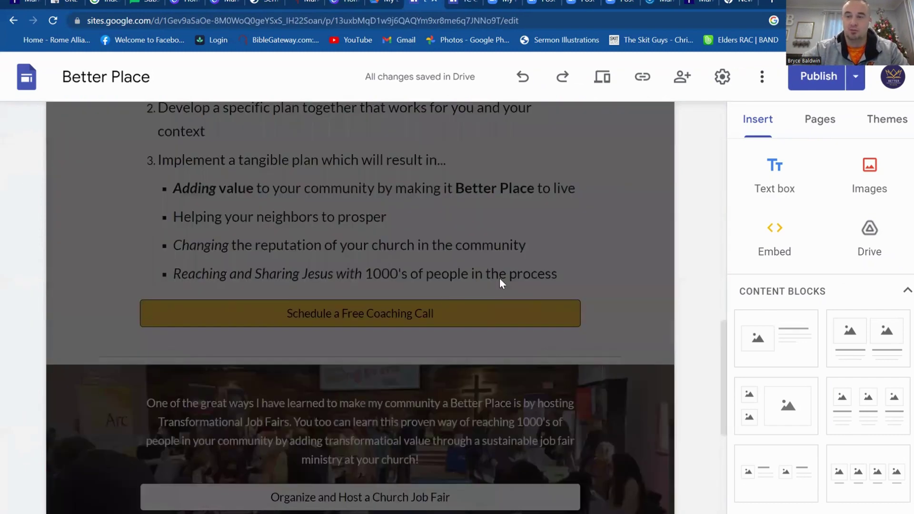
scroll(499, 278, "up", 10)
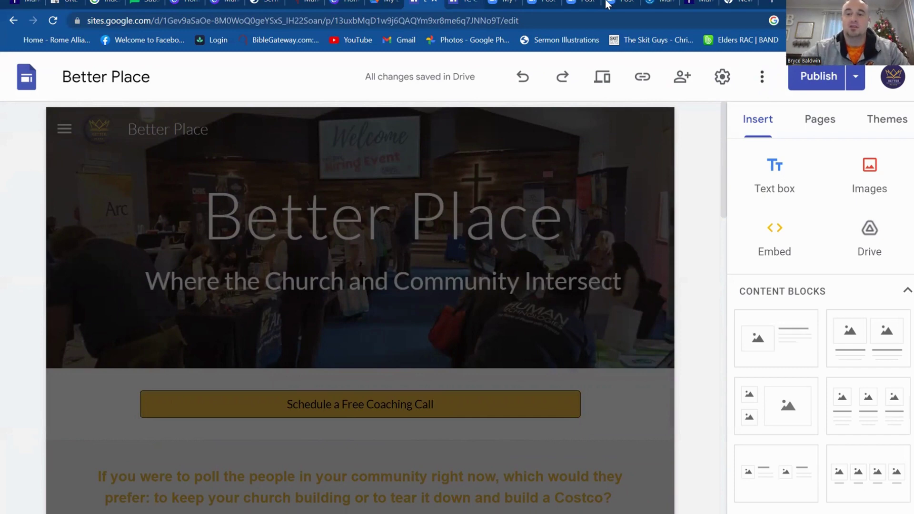
In TC CHURCH Custom domains settings, start setup and choose Buy a domain.
key("ctrl+Tab")
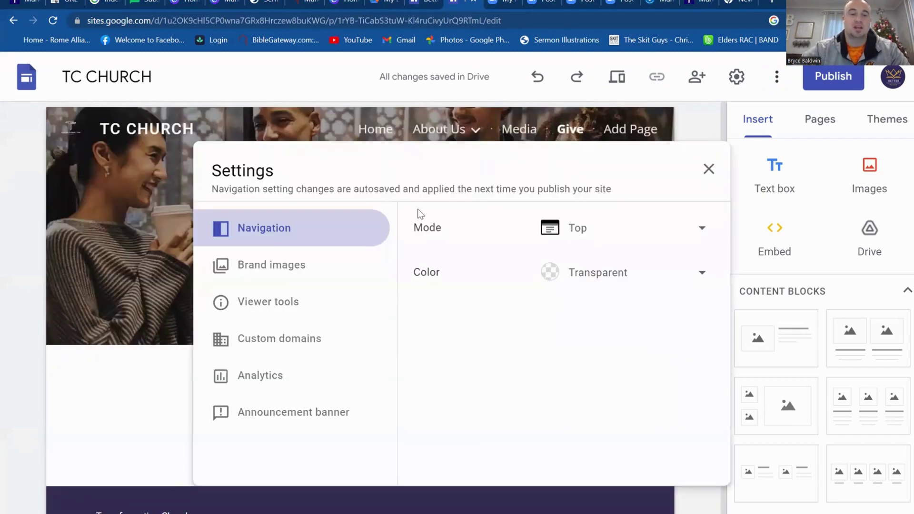
left_click(286, 344)
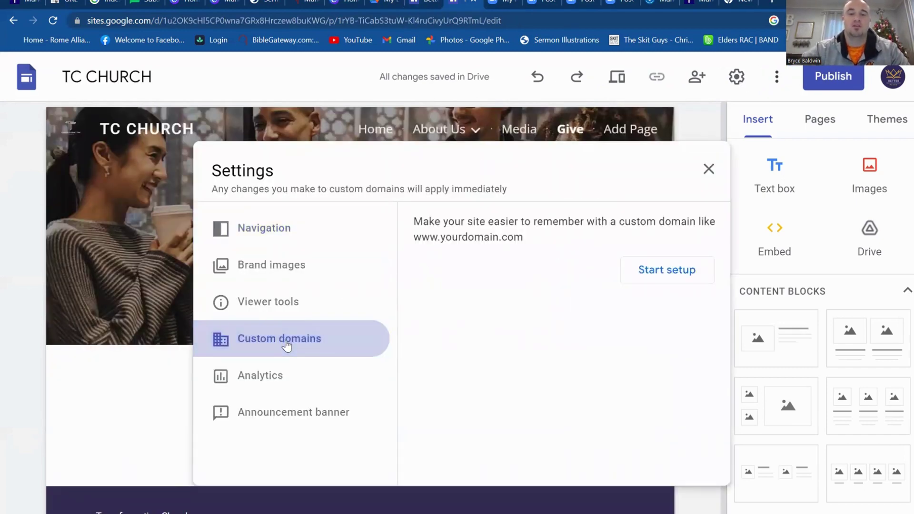
left_click(652, 281)
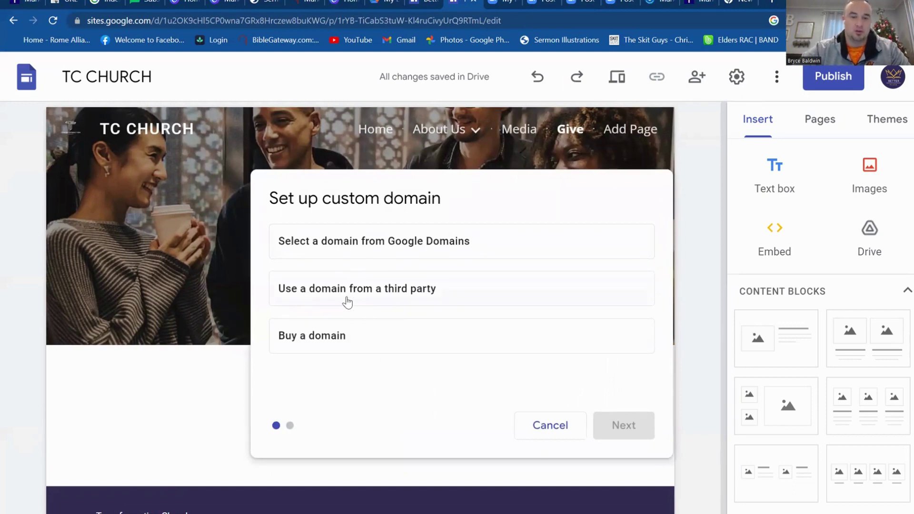
left_click(333, 336)
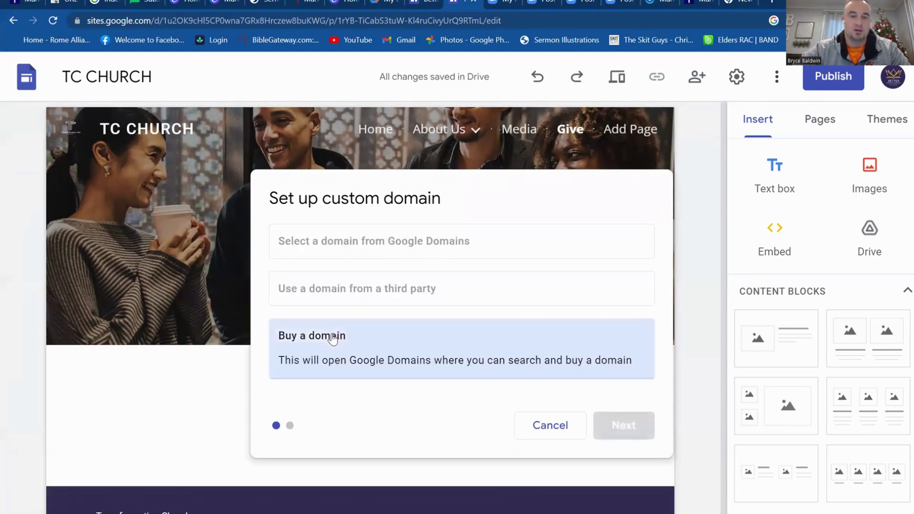
left_click(630, 429)
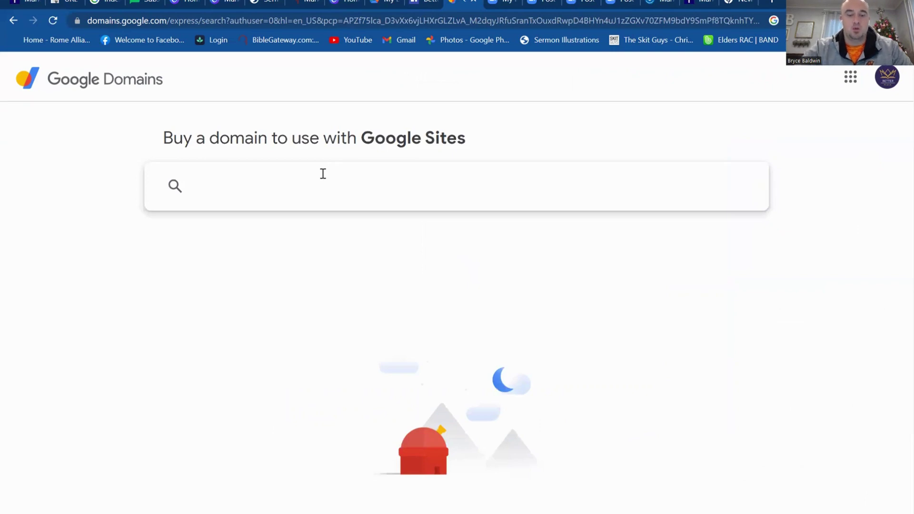
Search for transformationchurch.org and browse the suggested alternative domains.
type("transo")
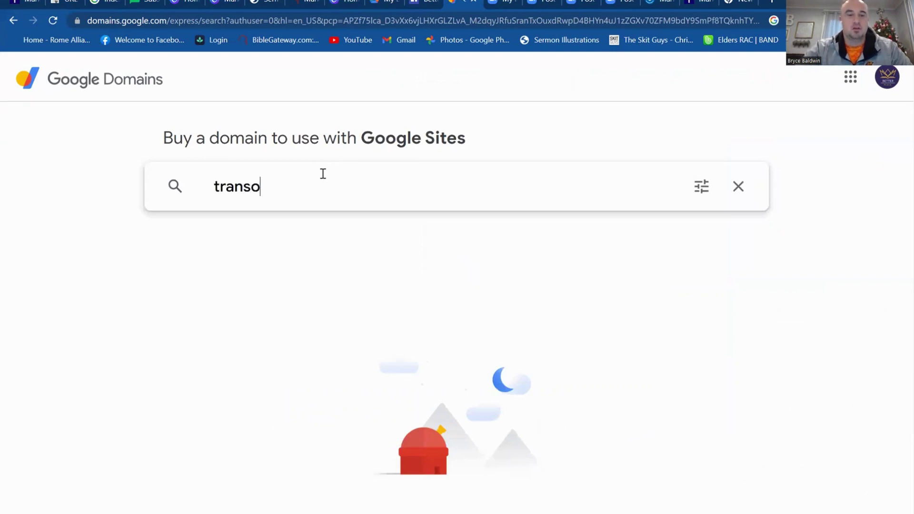
key("BackSpace")
type("formation")
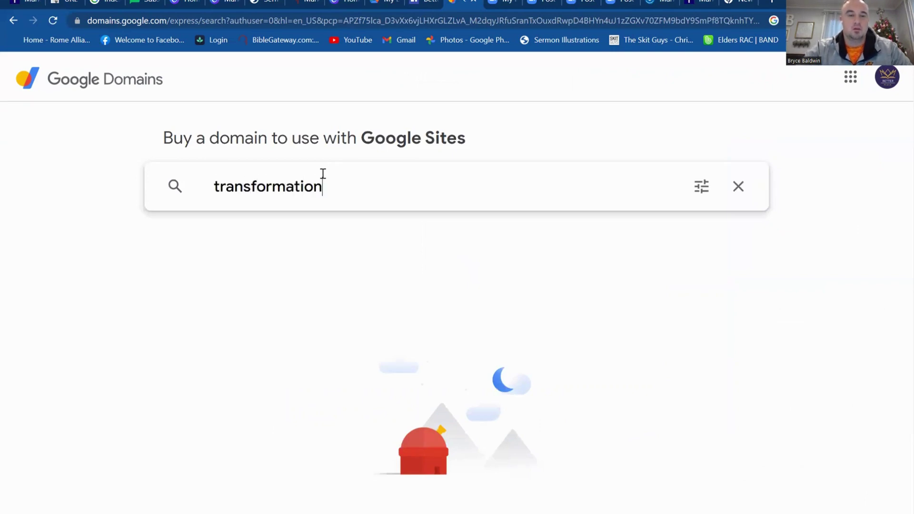
type("church.org")
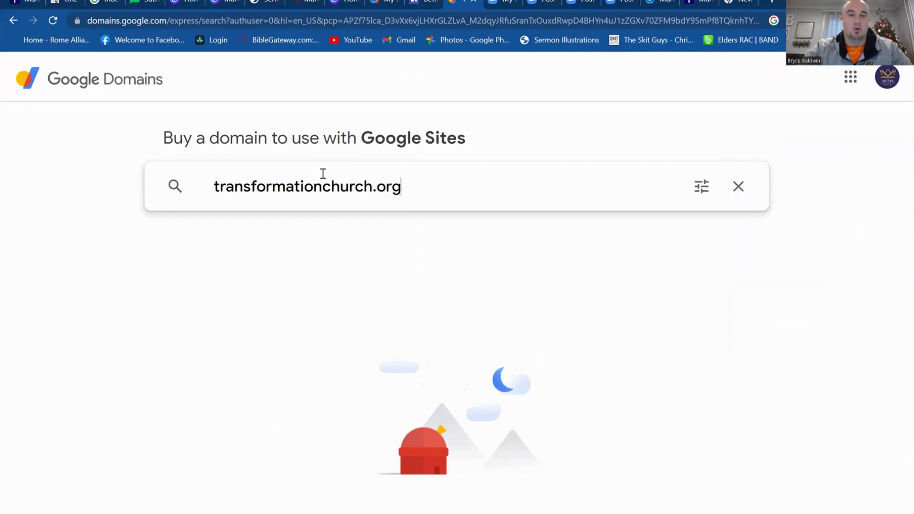
key("Return")
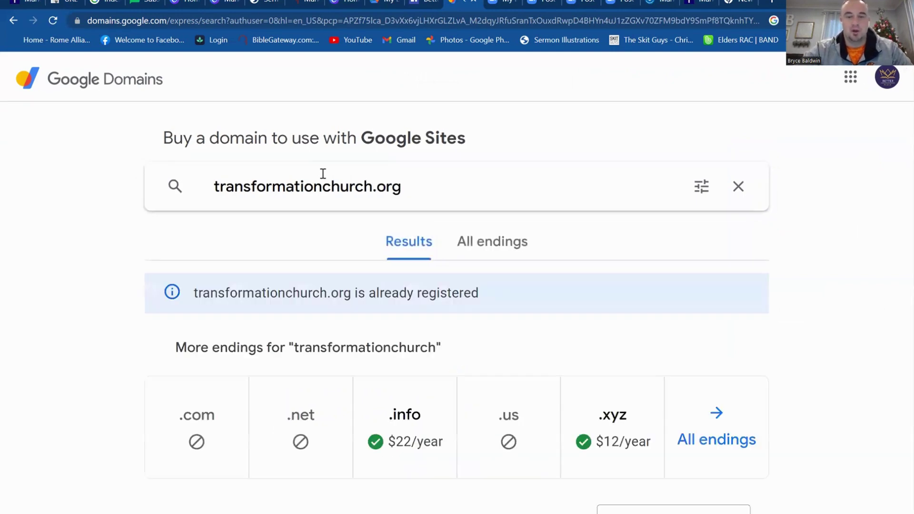
scroll(371, 442, "down", 5)
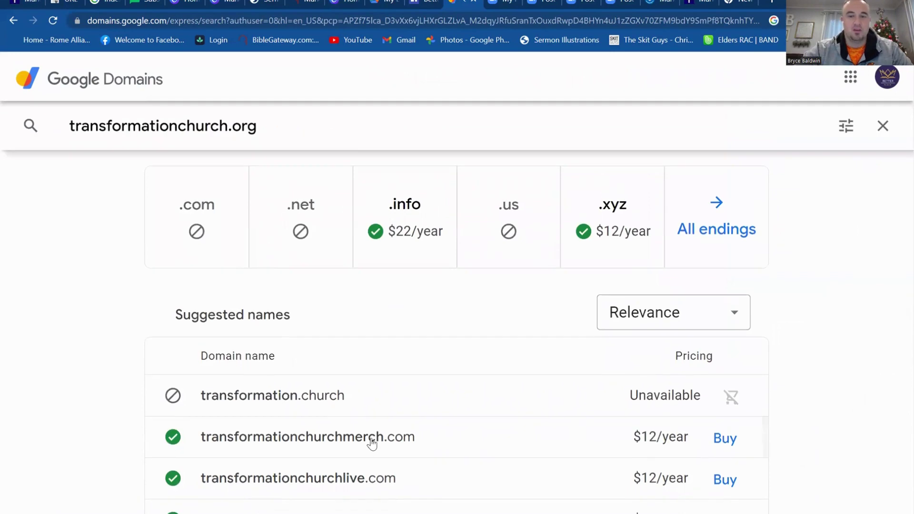
scroll(372, 444, "down", 1)
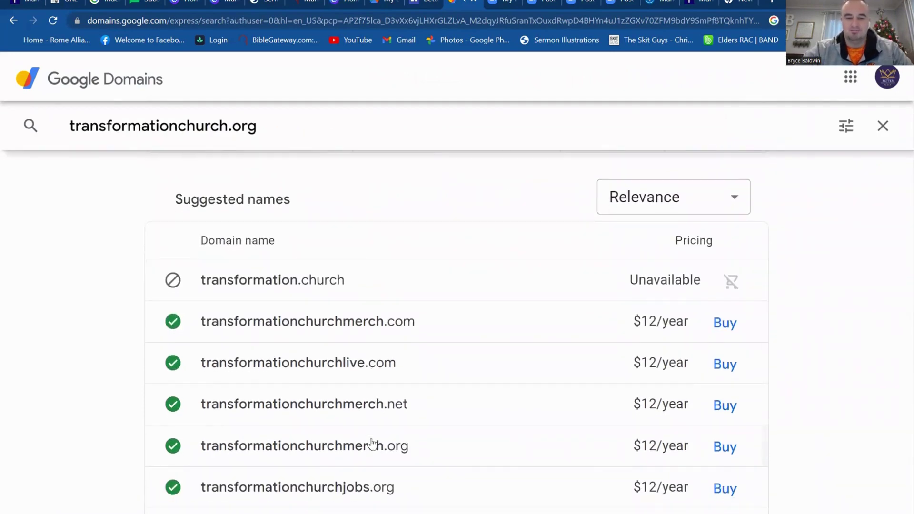
scroll(371, 443, "down", 1)
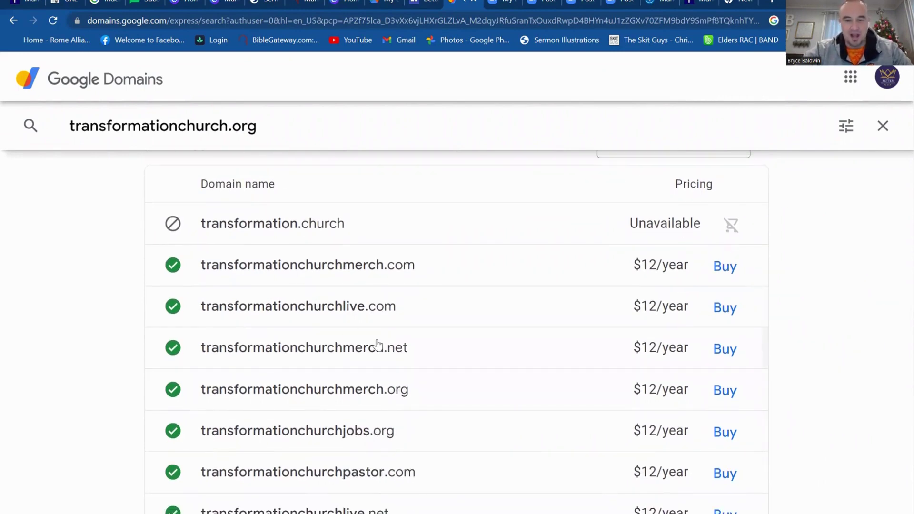
scroll(376, 347, "down", 3)
scroll(378, 340, "down", 3)
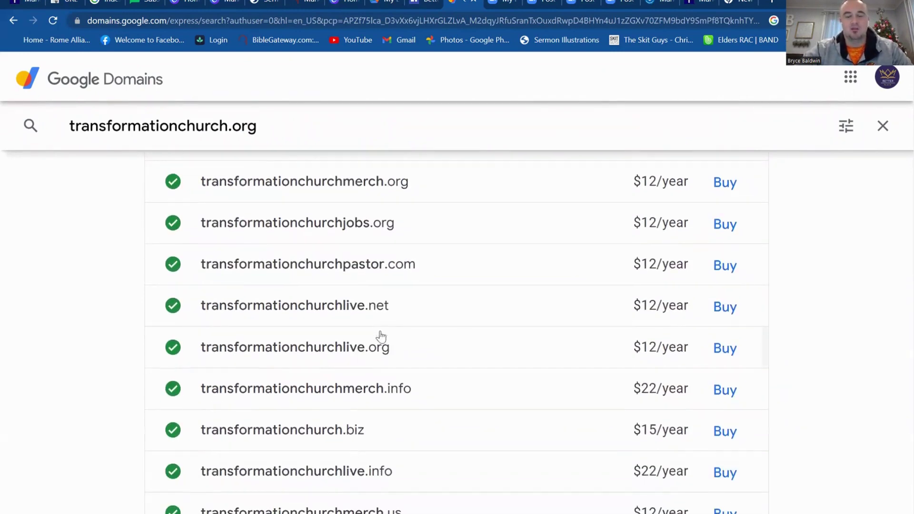
scroll(379, 335, "up", 7)
scroll(380, 335, "up", 5)
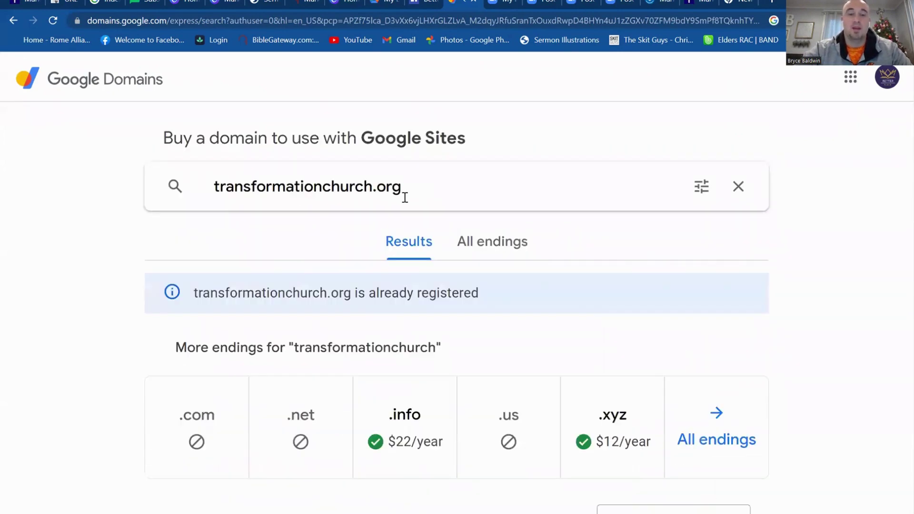
Search transformanrome.org, available at $12/year, then return to the Better Place editor.
left_click(371, 185)
key("BackSpace")
key("BackSpace")
key("BackSpace")
key("BackSpace")
key("BackSpace")
key("BackSpace")
key("BackSpace")
key("BackSpace")
key("BackSpace")
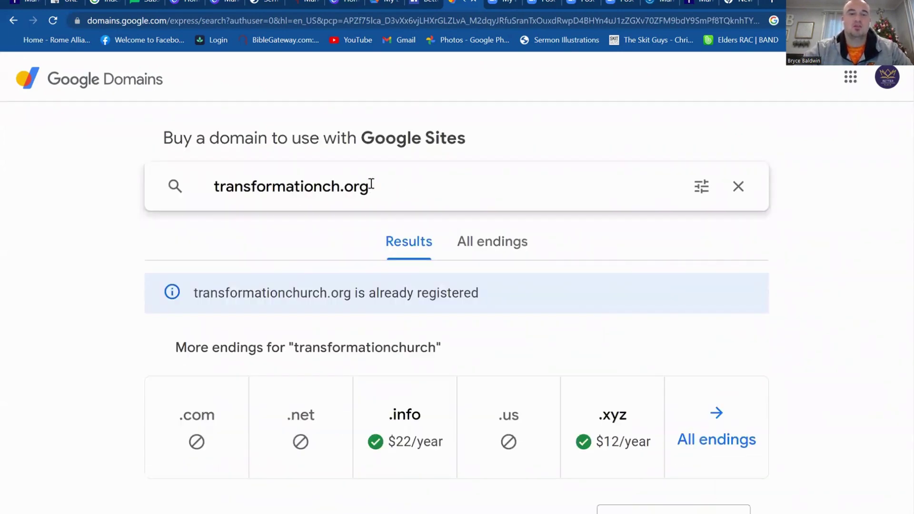
key("BackSpace")
type("nrome")
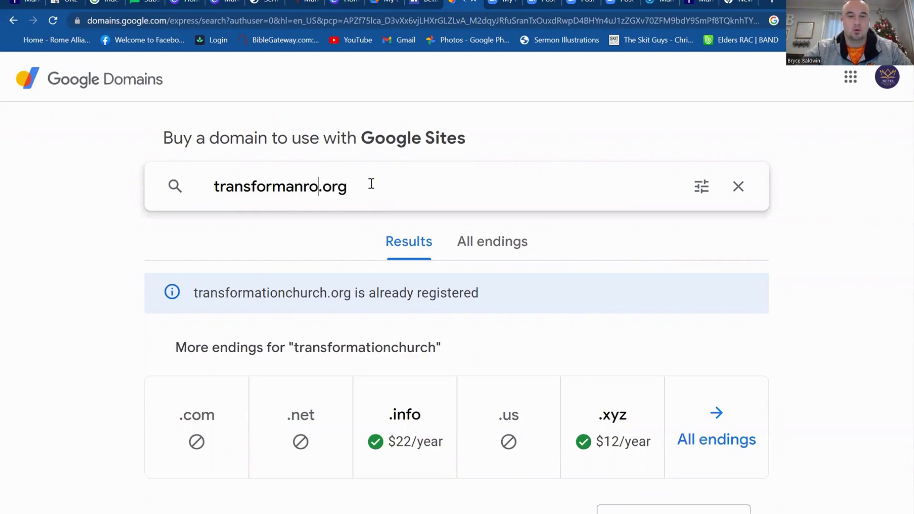
key("Return")
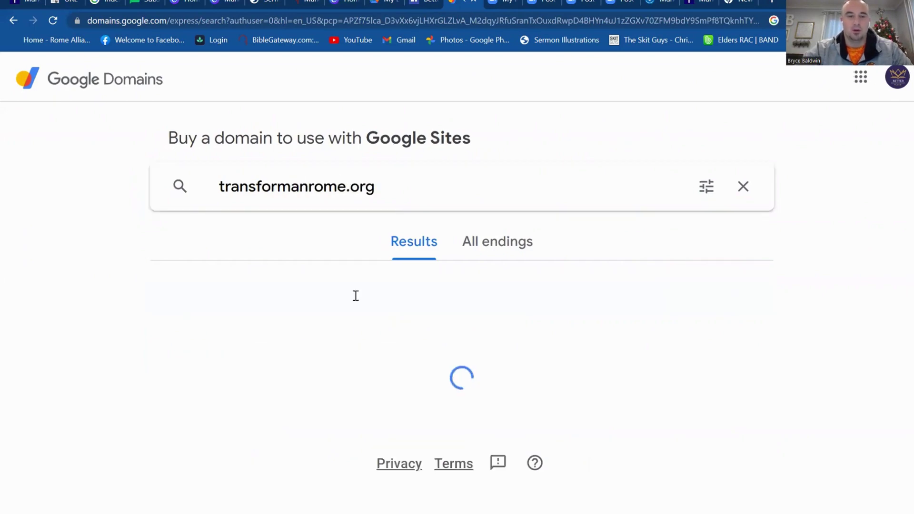
scroll(362, 373, "down", 1)
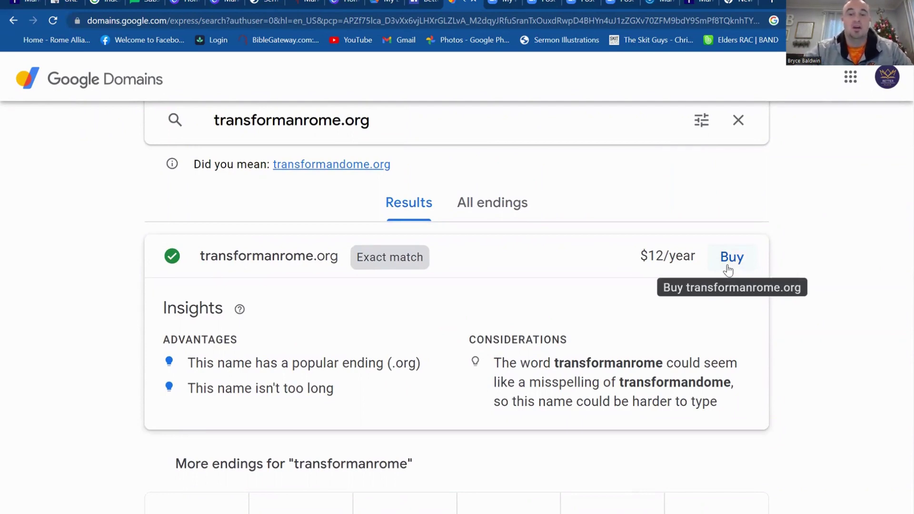
key("ctrl+shift+Tab")
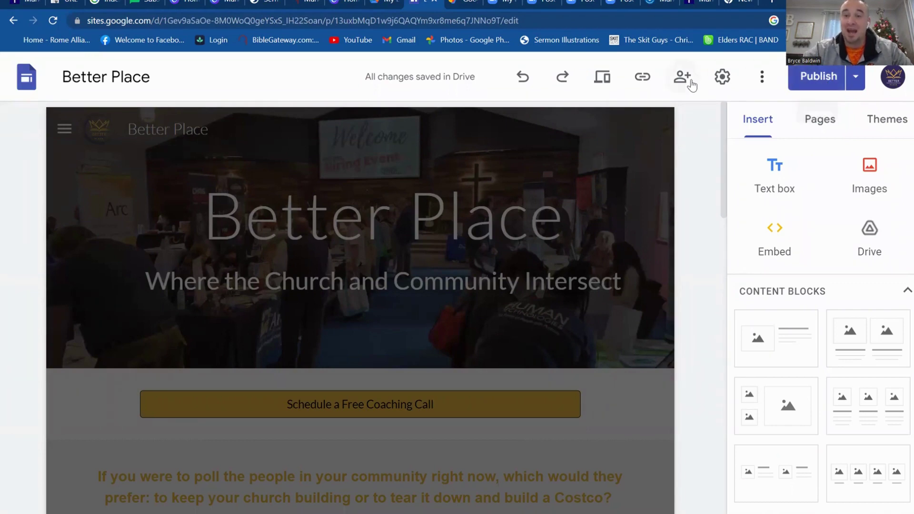
left_click(723, 79)
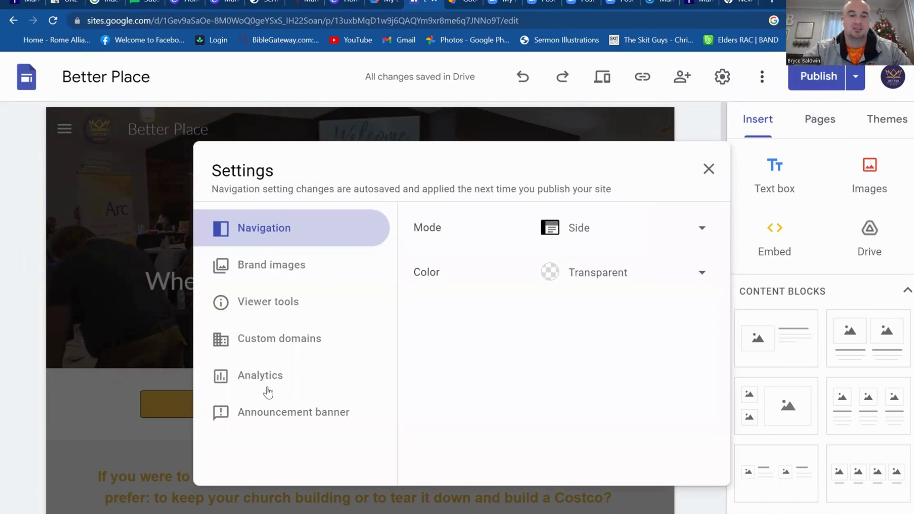
left_click(268, 270)
scroll(576, 404, "down", 3)
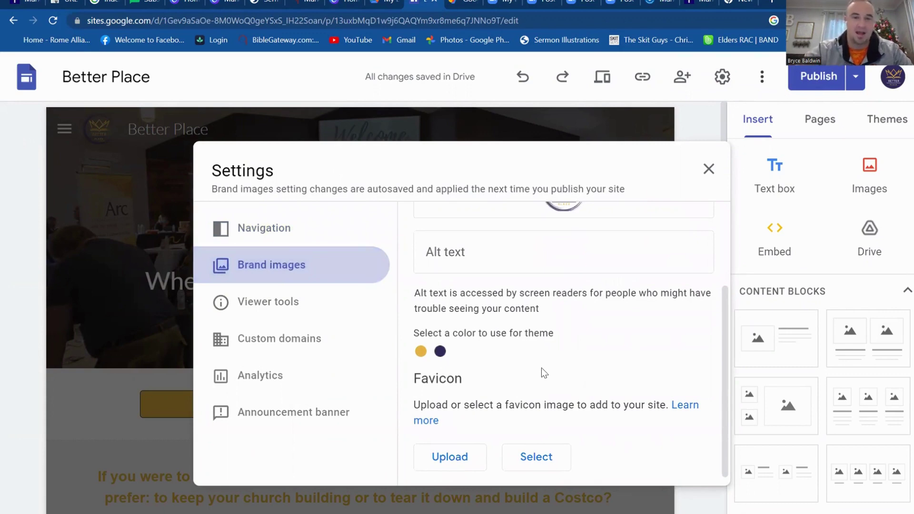
left_click(286, 229)
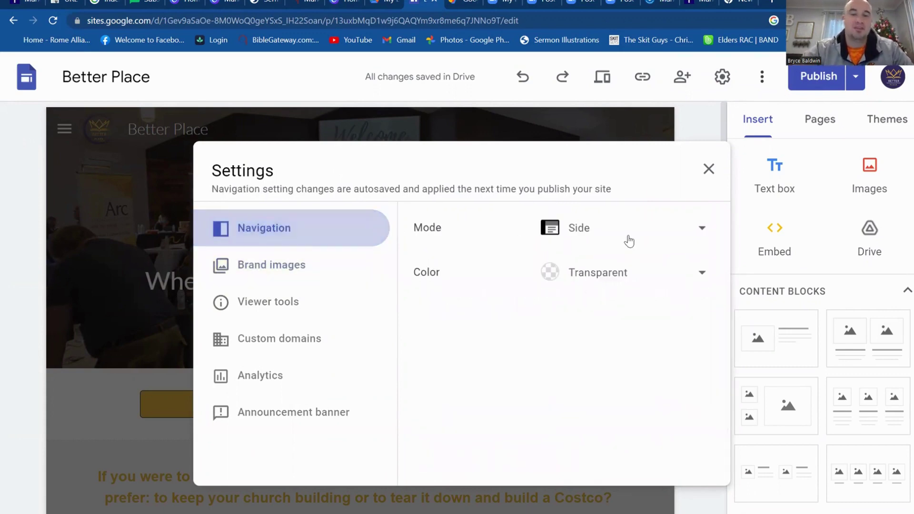
left_click(647, 232)
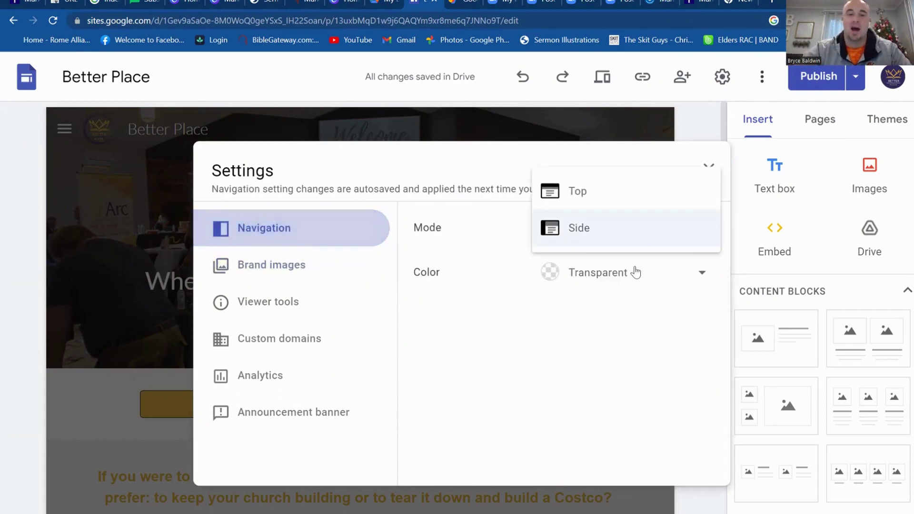
left_click(707, 134)
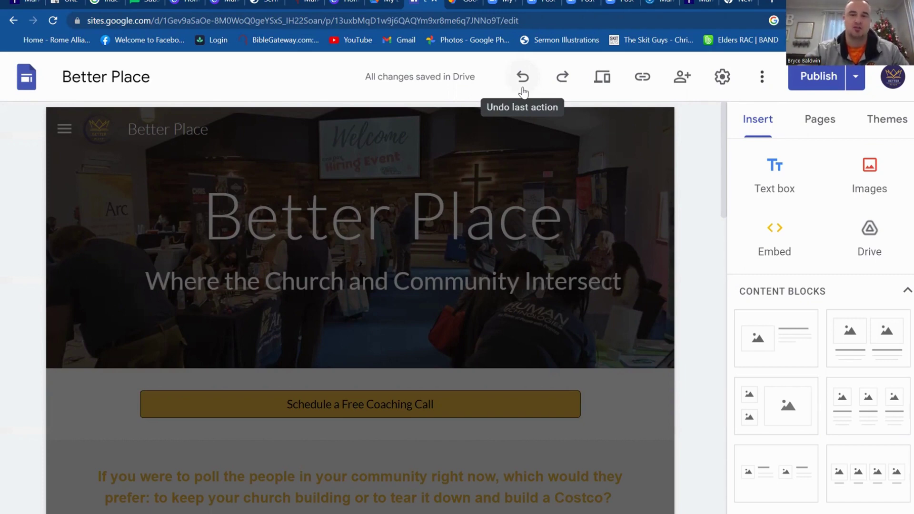
Preview the Better Place site at desktop size and scroll through its page.
left_click(599, 80)
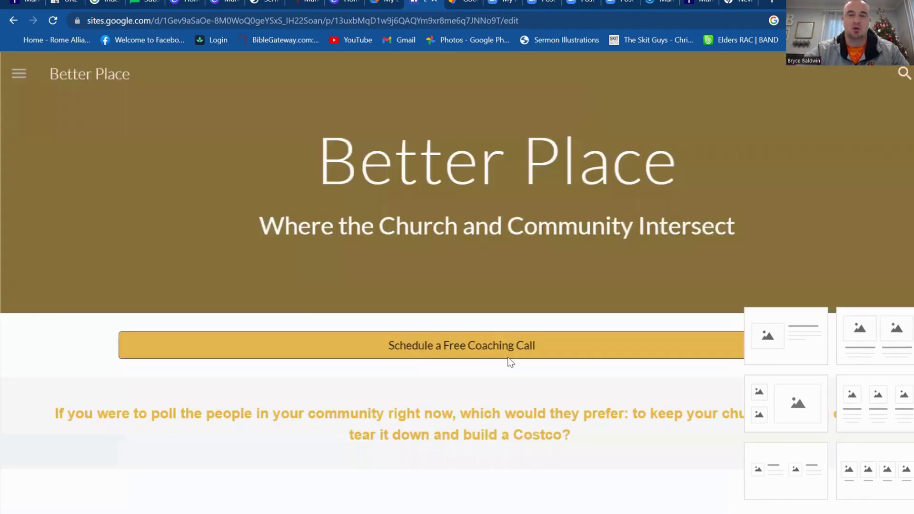
scroll(501, 413, "down", 4)
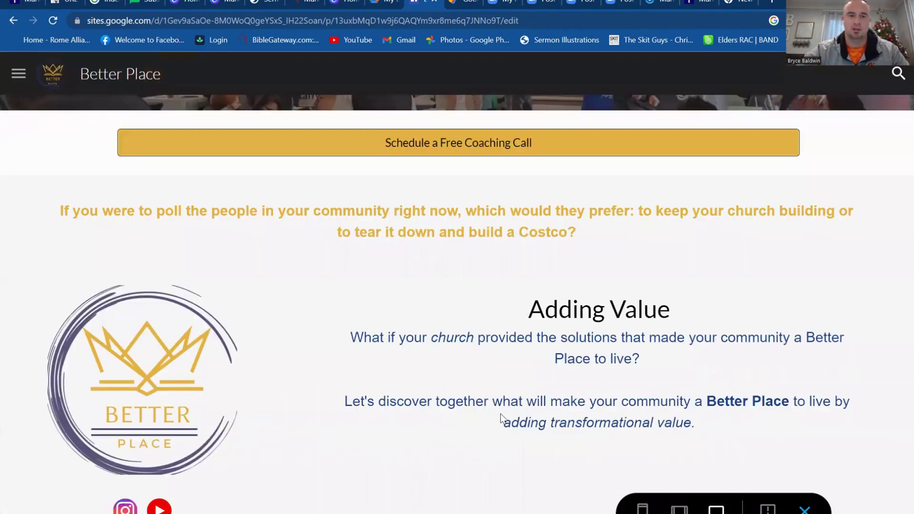
scroll(500, 413, "down", 10)
scroll(501, 413, "up", 5)
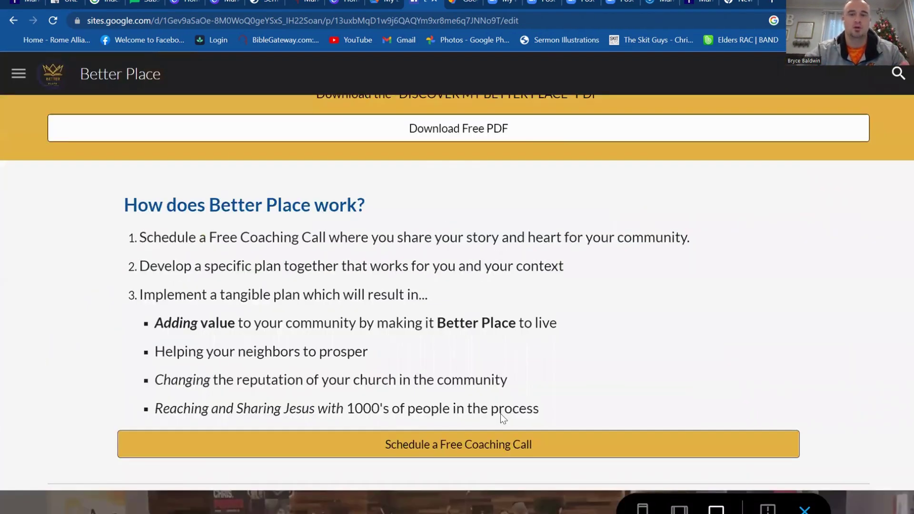
scroll(500, 413, "up", 9)
Switch to the phone-size preview and scroll through the stacked header, coaching button and sections.
left_click(643, 509)
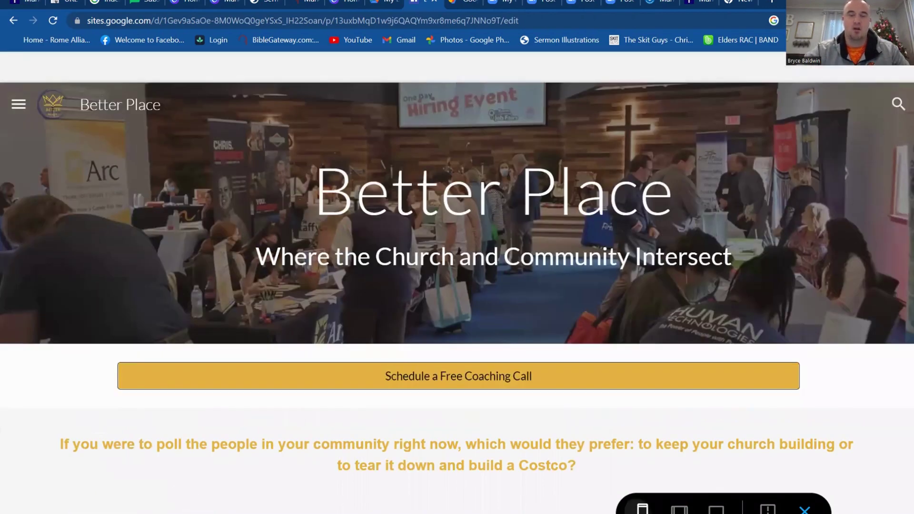
scroll(459, 342, "down", 10)
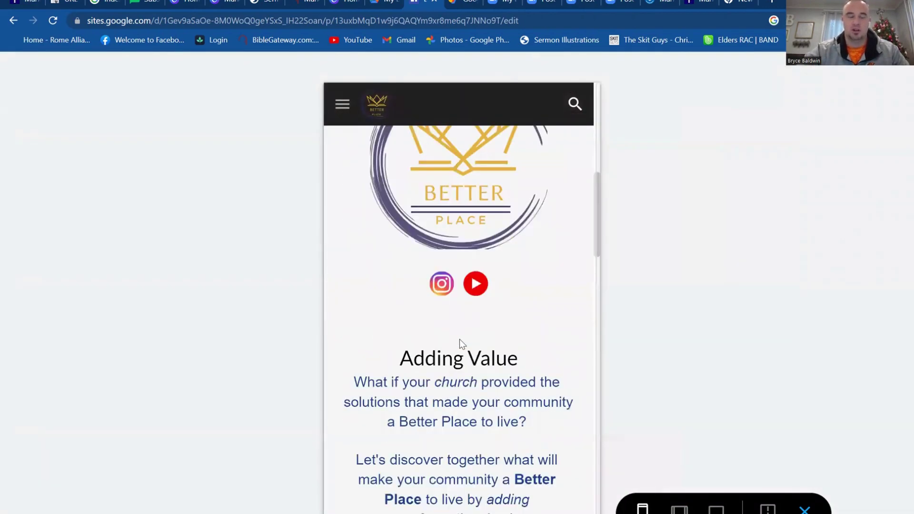
scroll(458, 339, "down", 12)
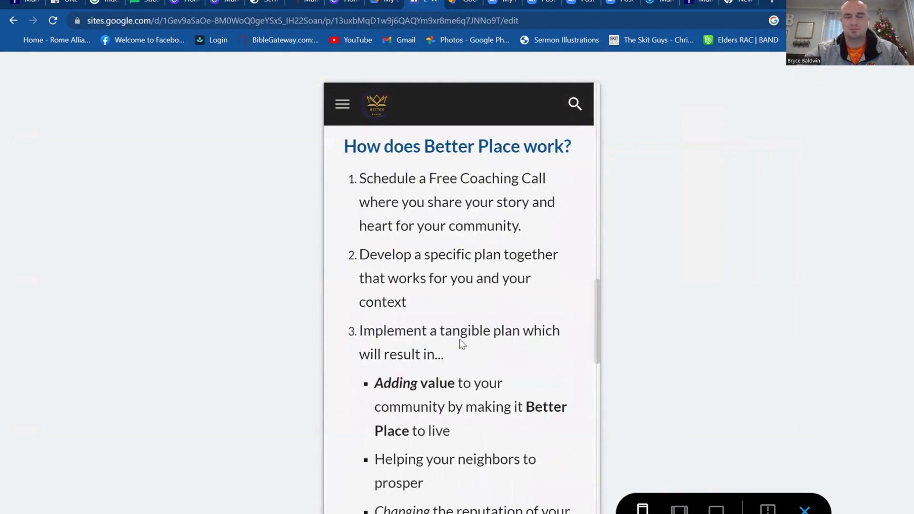
scroll(460, 338, "down", 10)
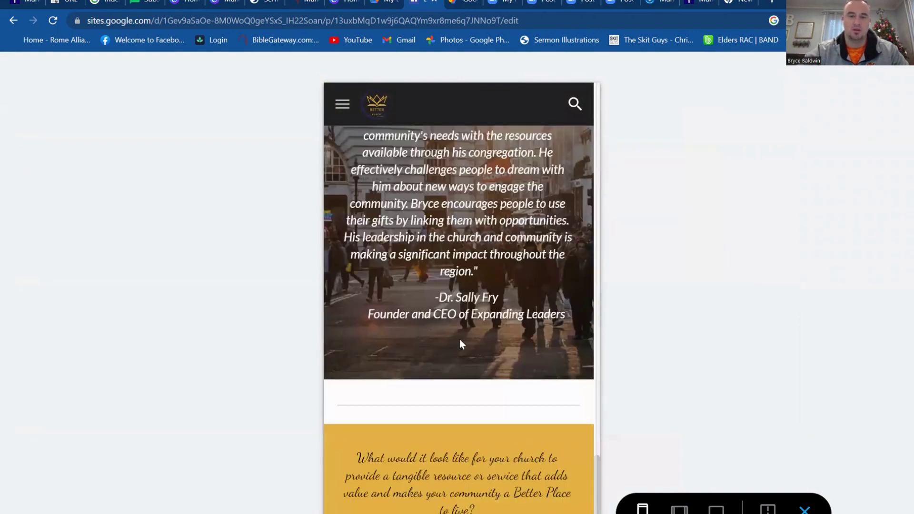
scroll(459, 338, "up", 20)
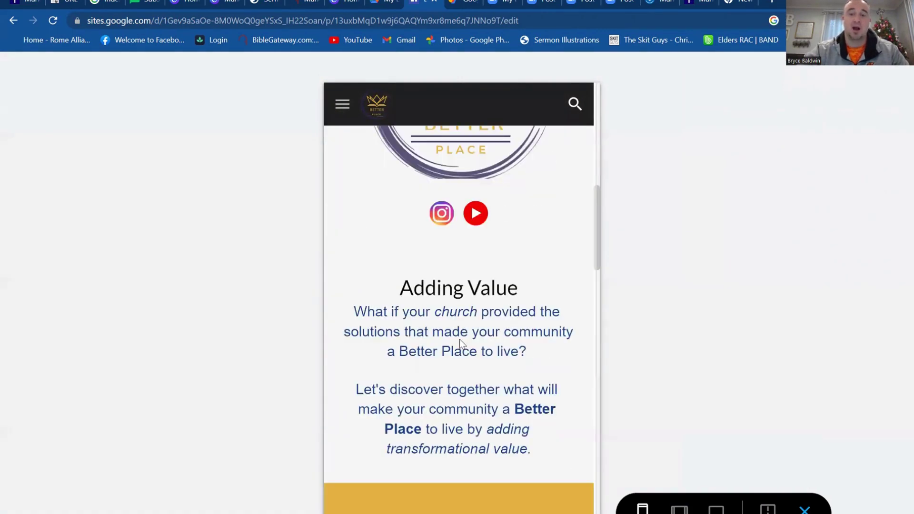
scroll(686, 265, "up", 6)
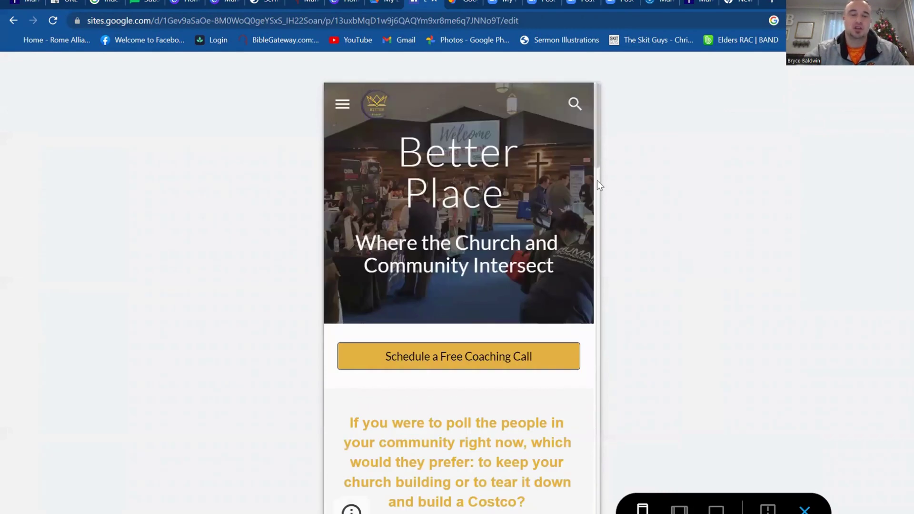